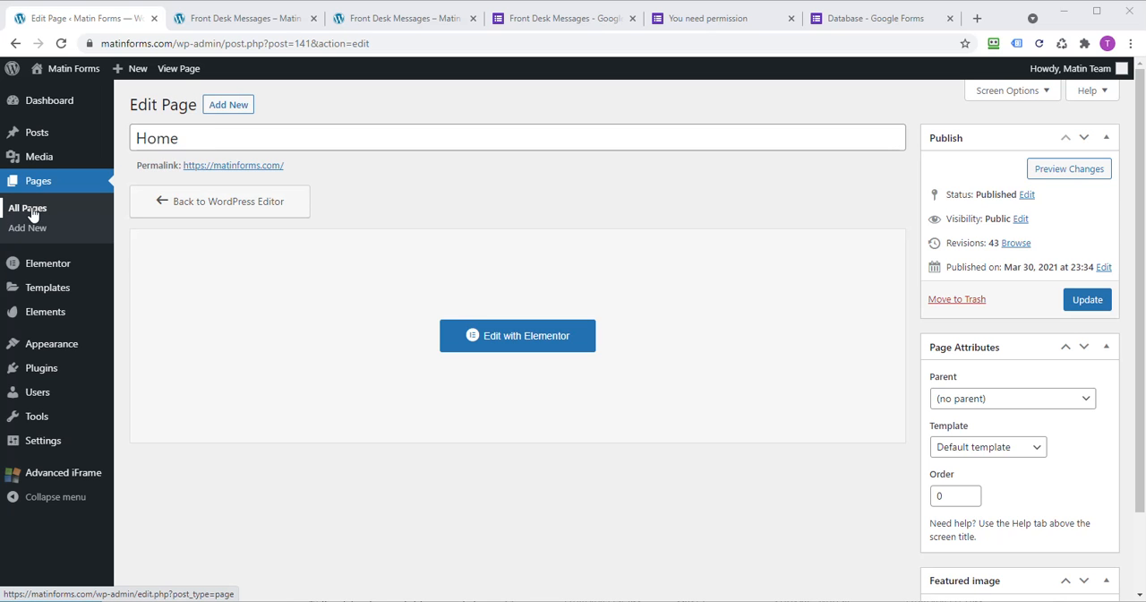
Step: Close the form tab that needs permission and save the Database form's settings with the restriction to Matinrealestate.com users turned off
click(721, 20)
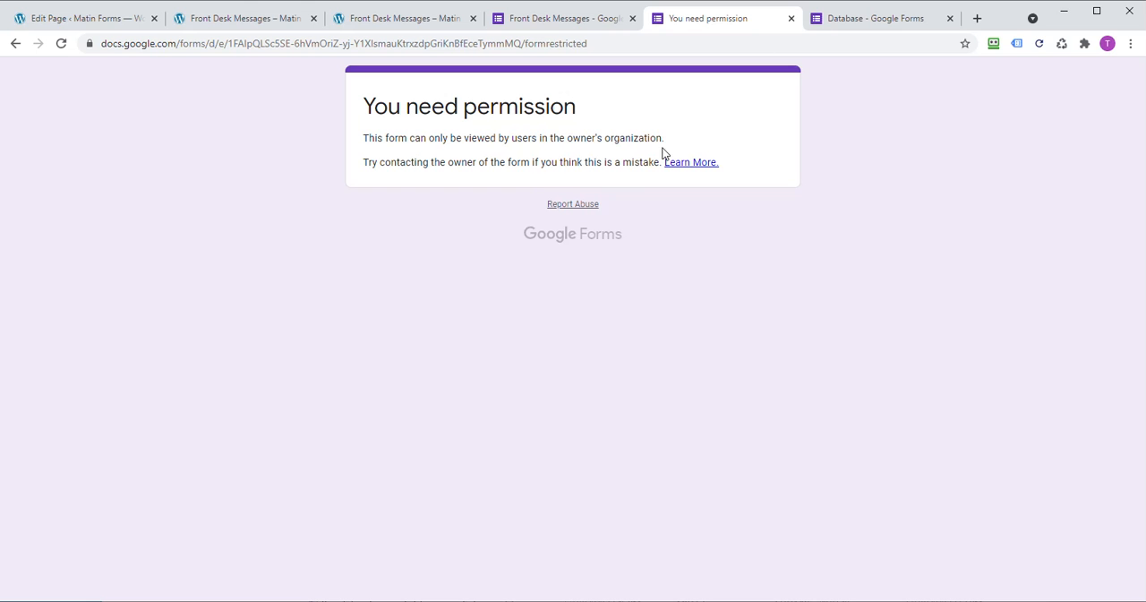
click(791, 18)
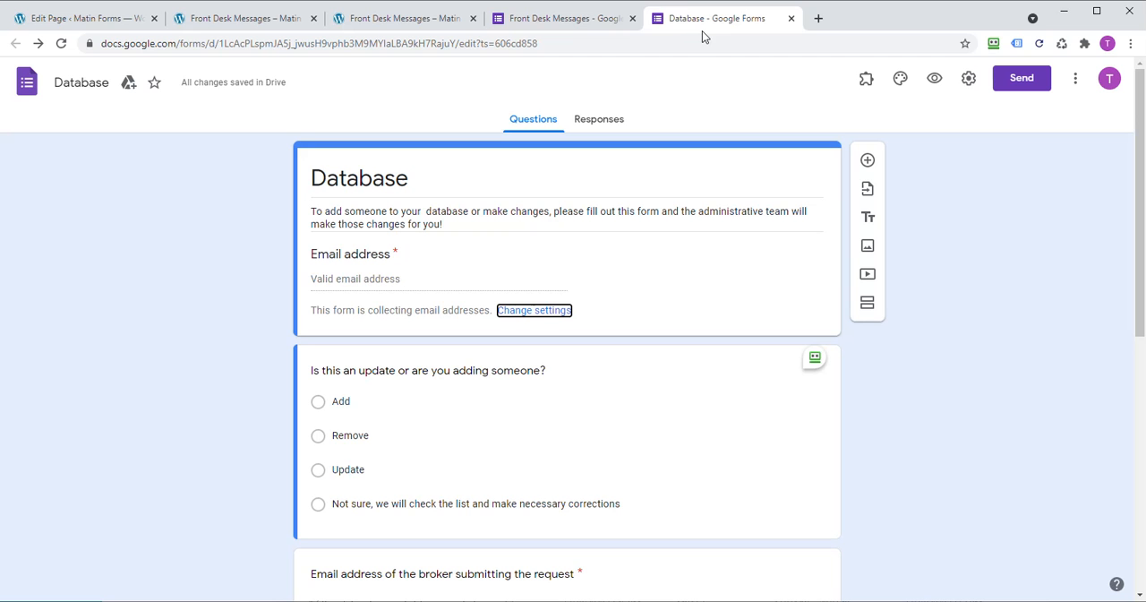
click(969, 80)
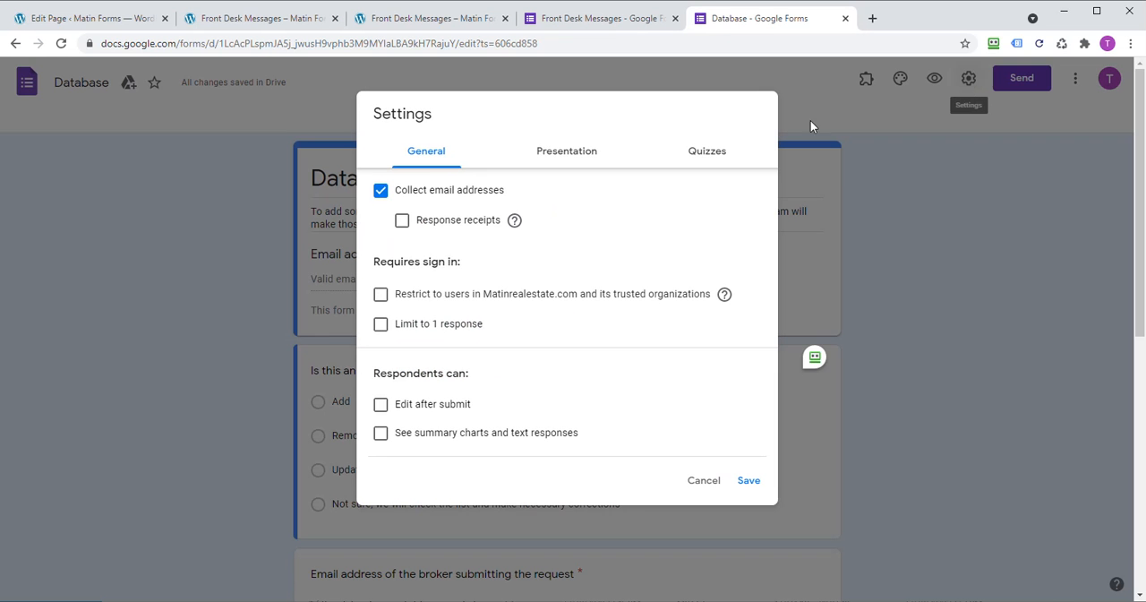
click(381, 294)
click(382, 296)
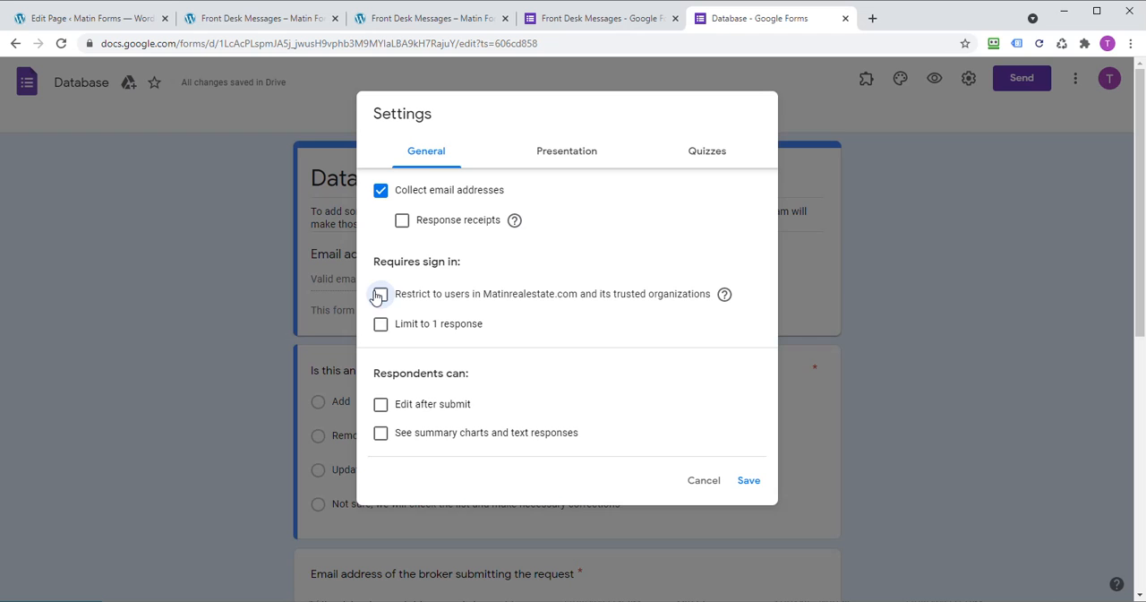
click(376, 296)
click(376, 297)
click(748, 482)
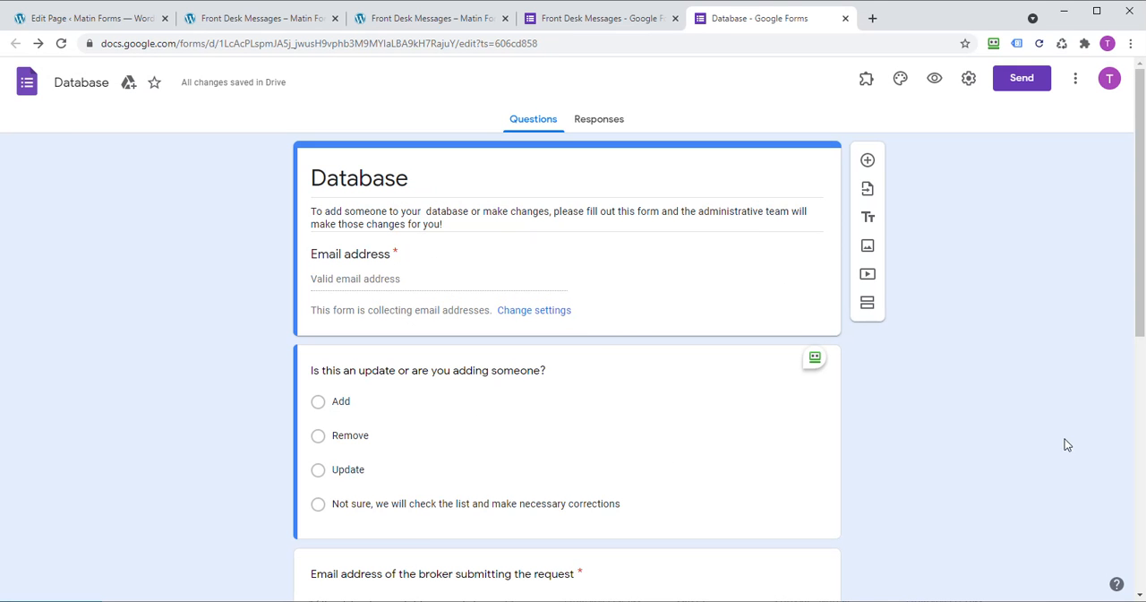
Step: Create a new page in the Matin Forms WordPress site and title it Database
click(96, 21)
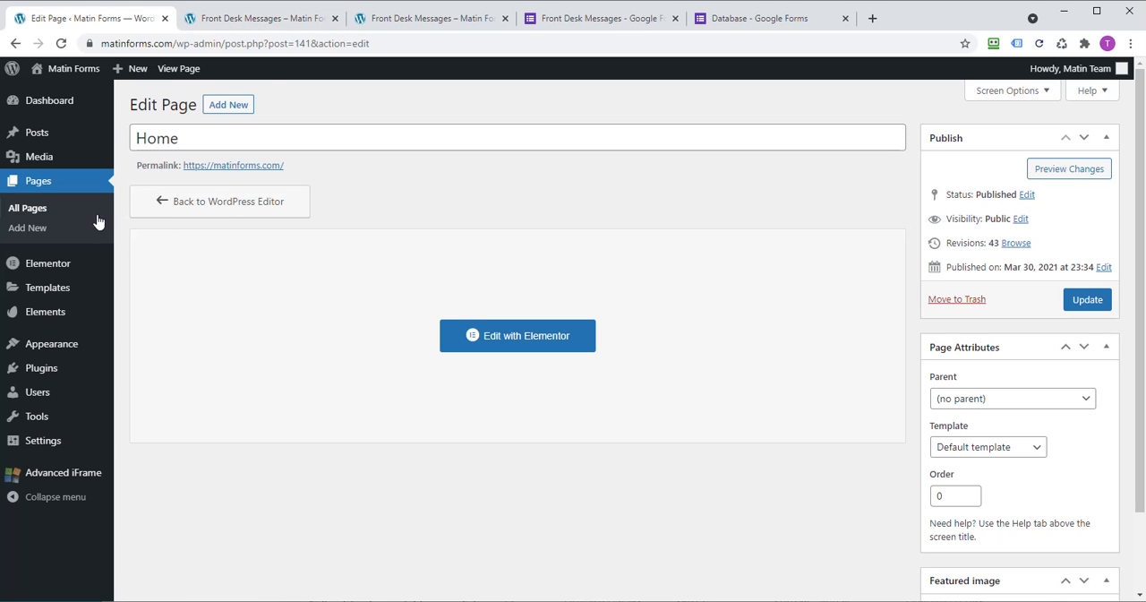
click(46, 211)
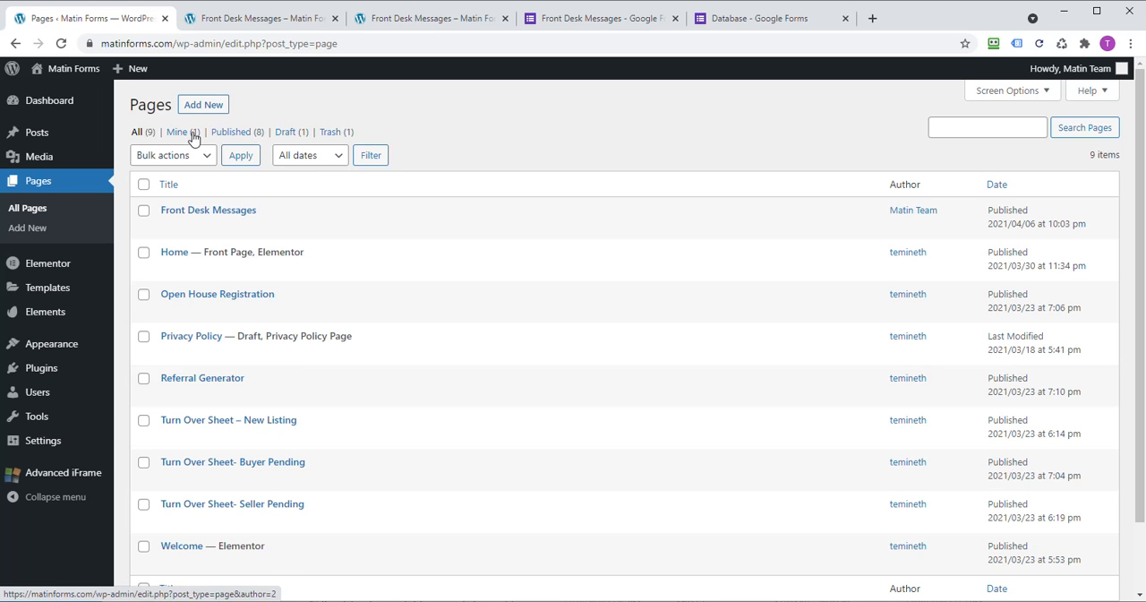
click(203, 106)
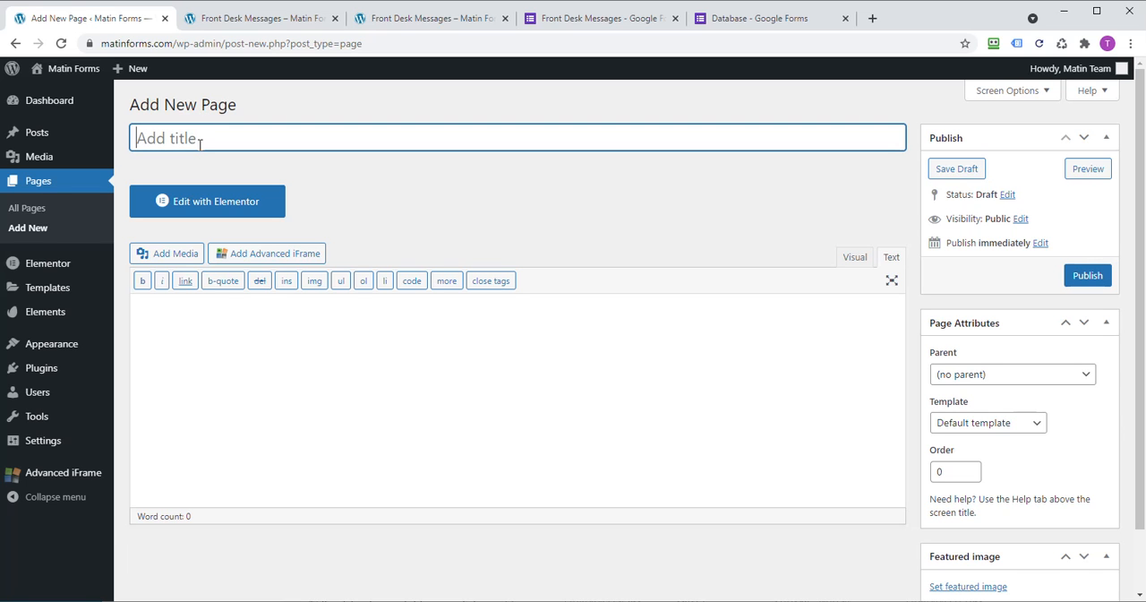
text(Database)
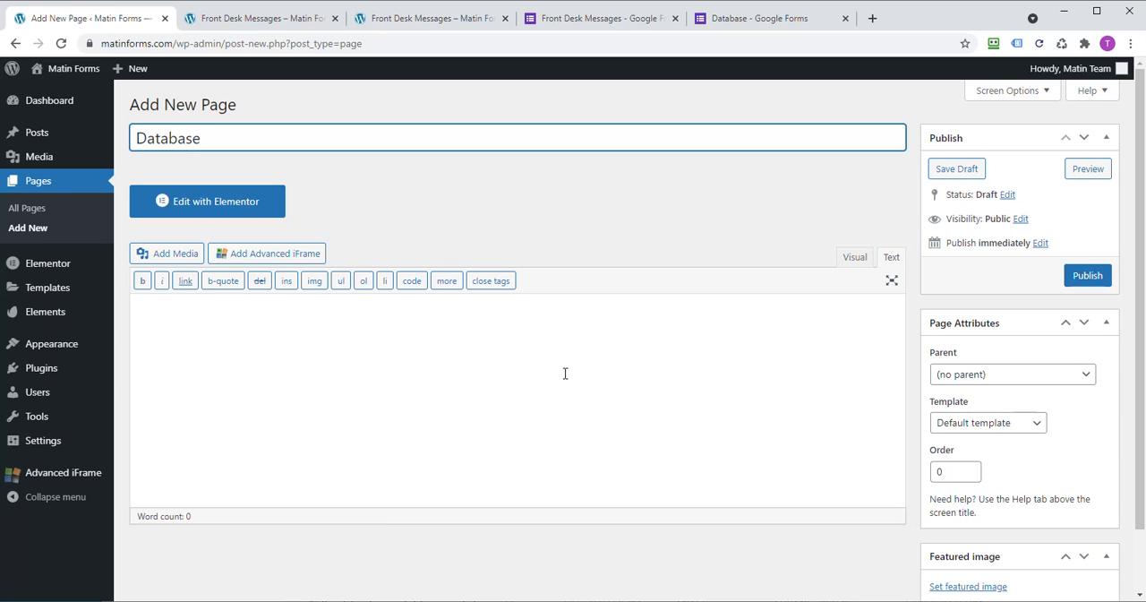
click(434, 344)
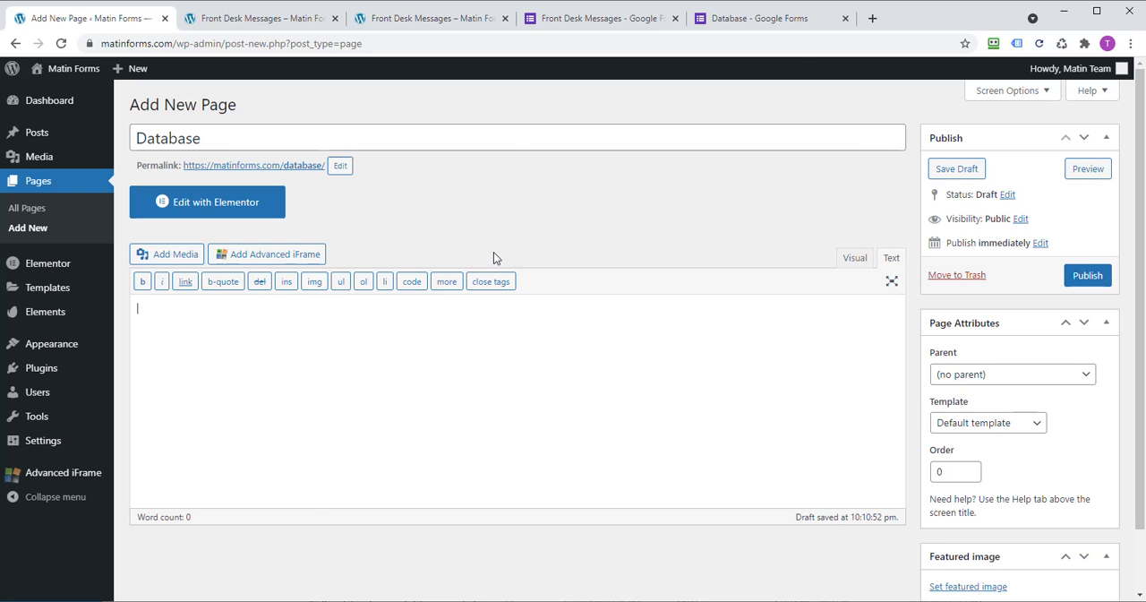
Step: Close the Front Desk Messages form and return to the Database form in Google Forms
click(755, 20)
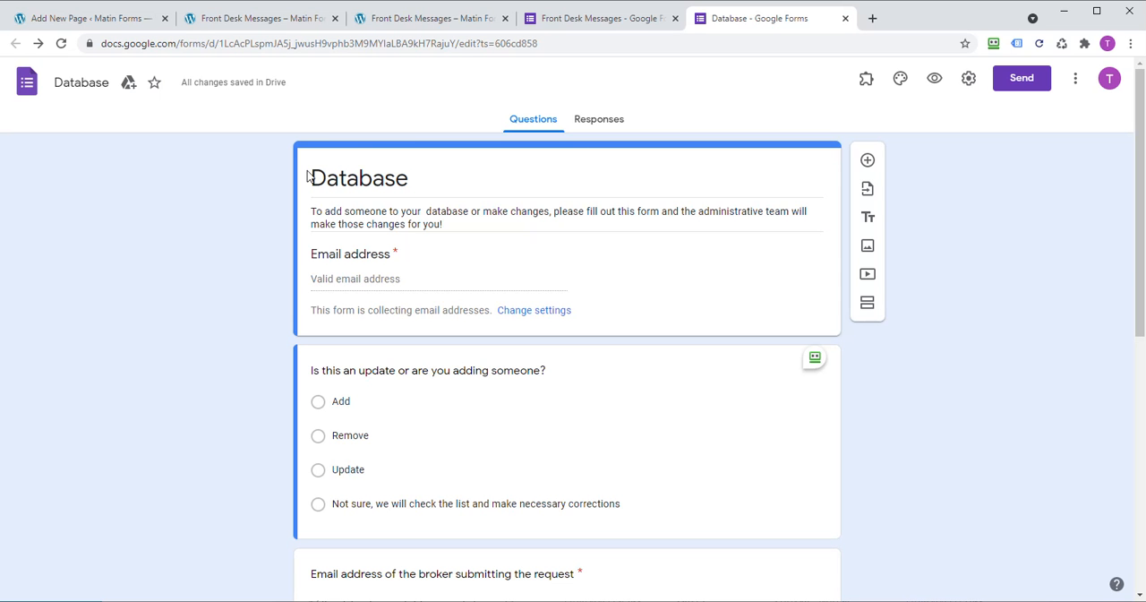
click(583, 18)
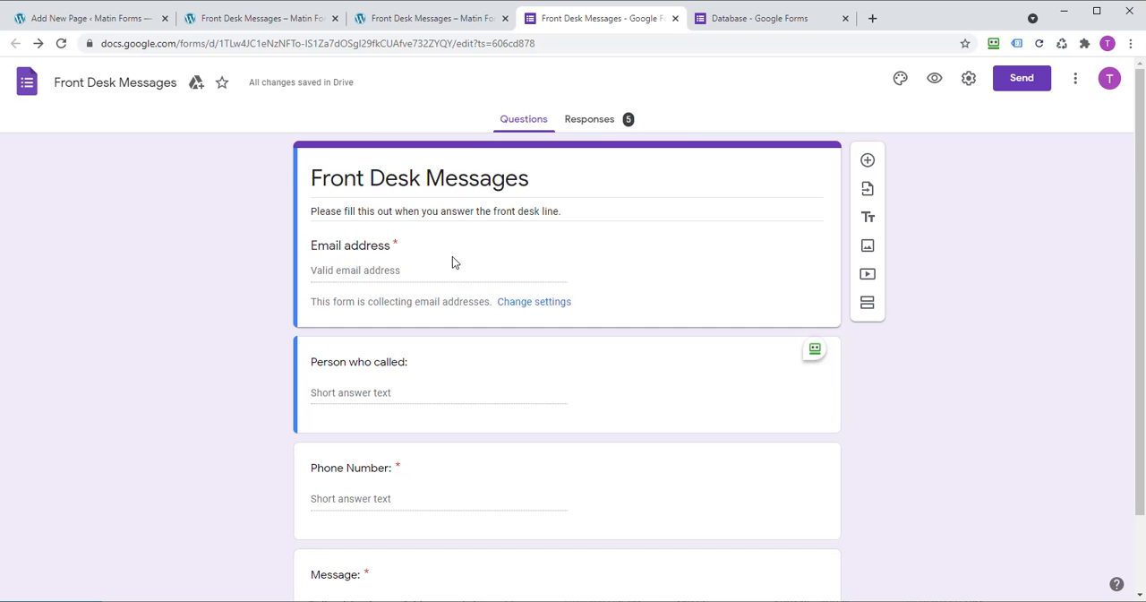
click(750, 19)
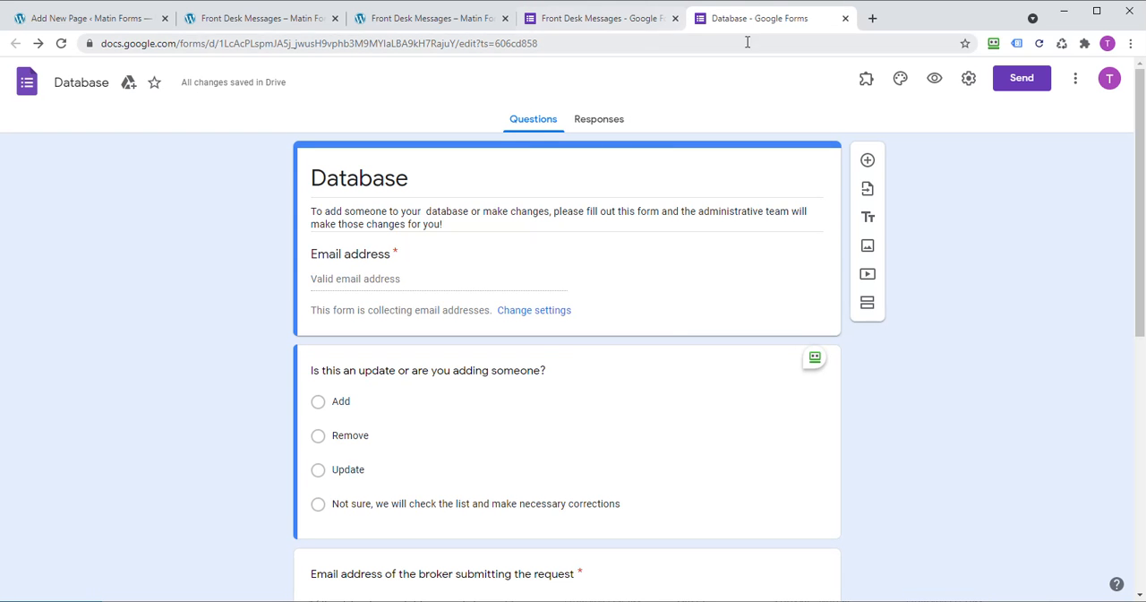
click(677, 19)
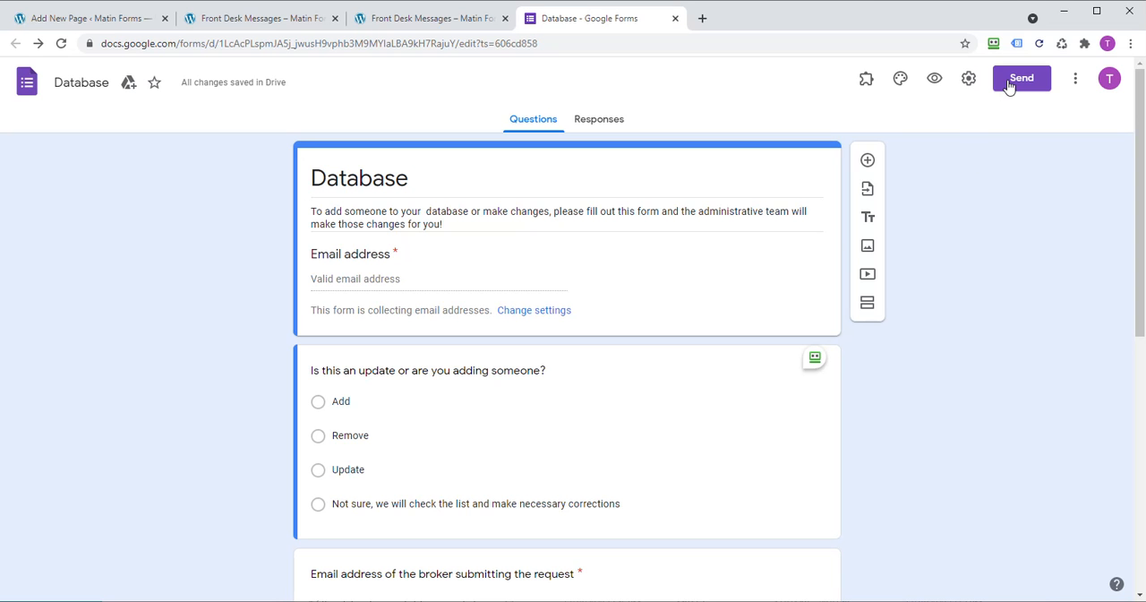
Step: Check the Database form's general settings and copy the form's embed HTML code
click(968, 80)
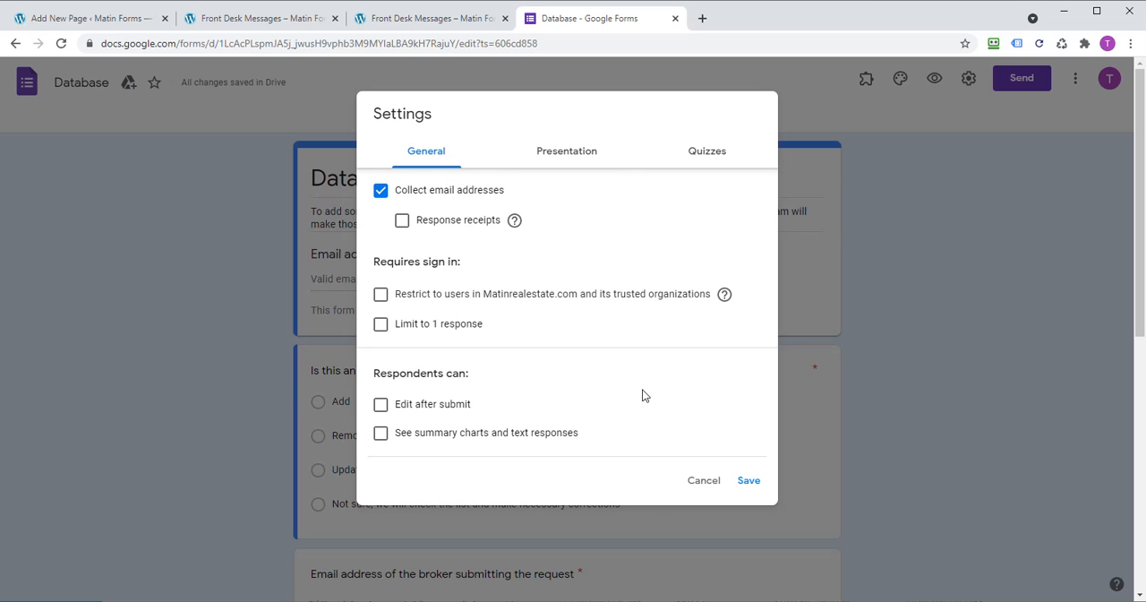
click(813, 523)
click(1016, 79)
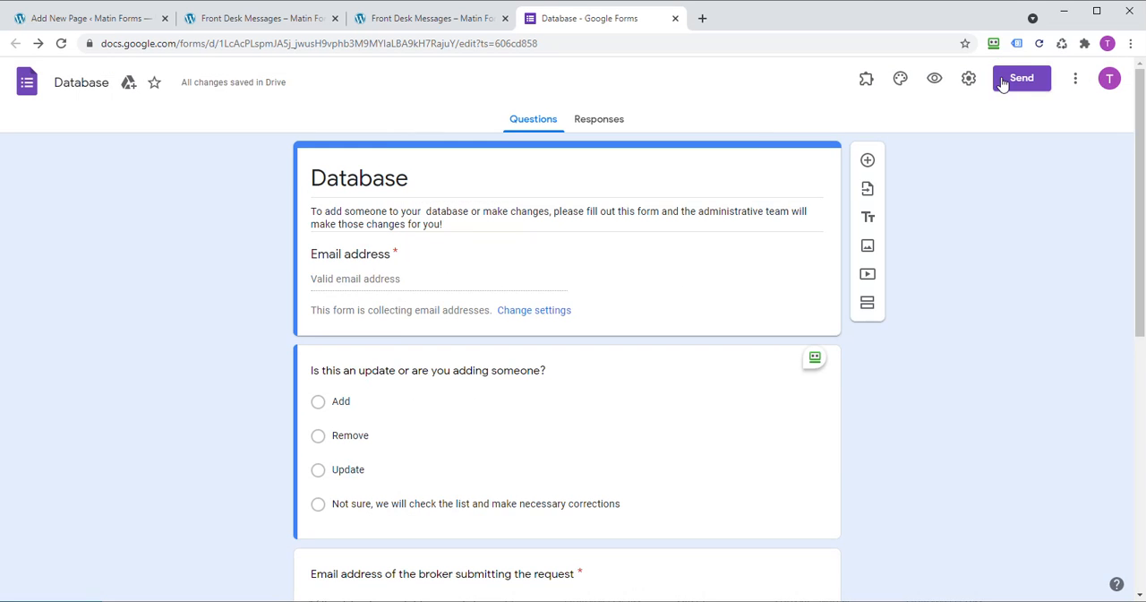
click(578, 191)
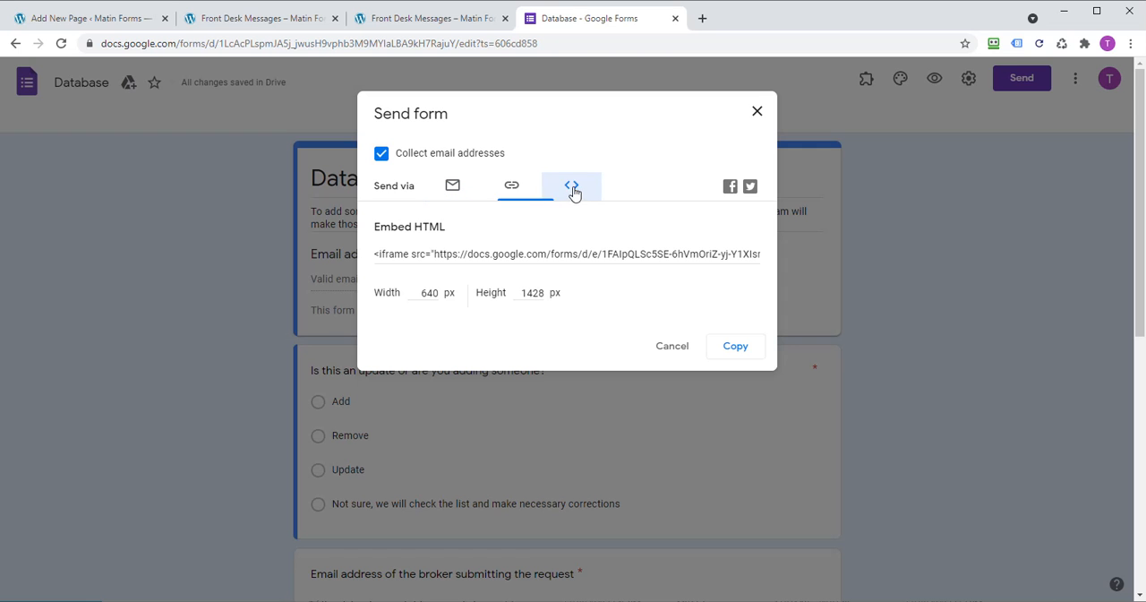
click(520, 255)
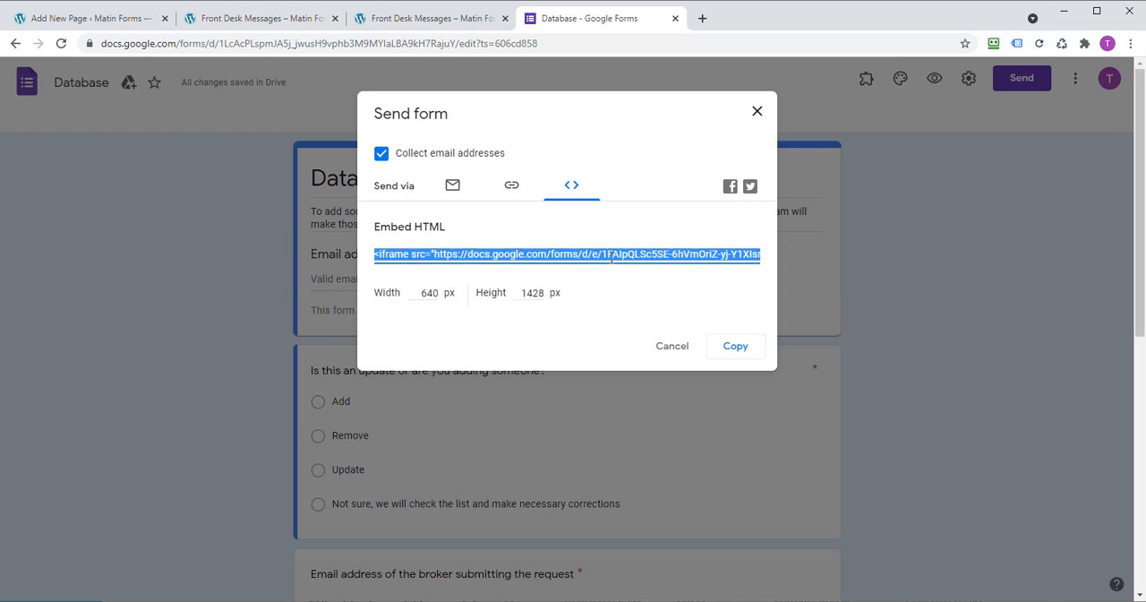
click(734, 352)
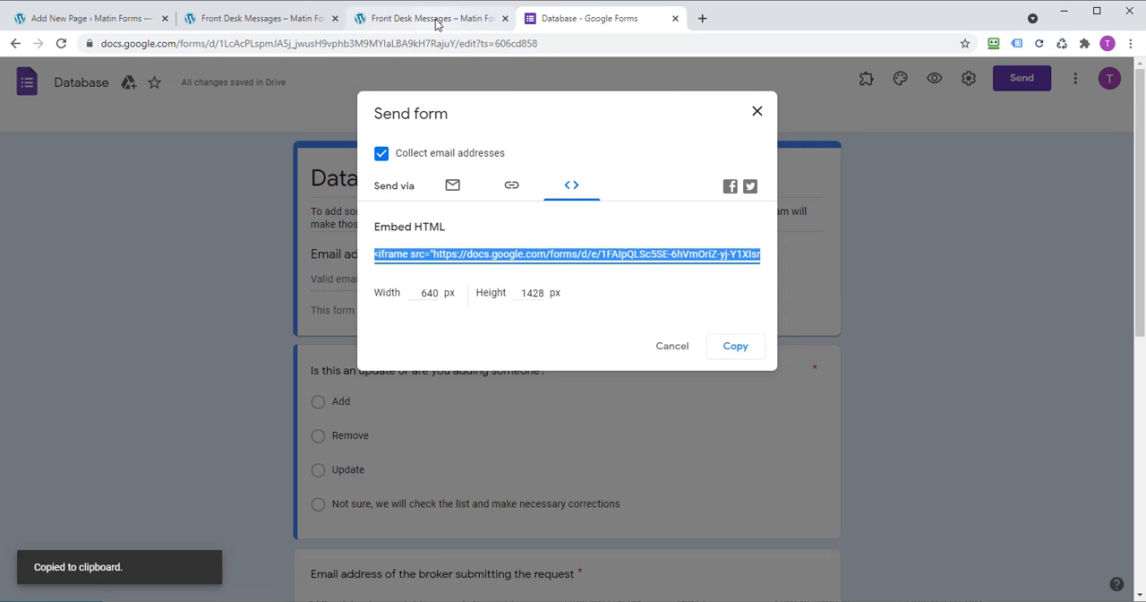
Step: Paste the form's iframe embed code into the content of the new WordPress Database page as raw HTML
click(121, 25)
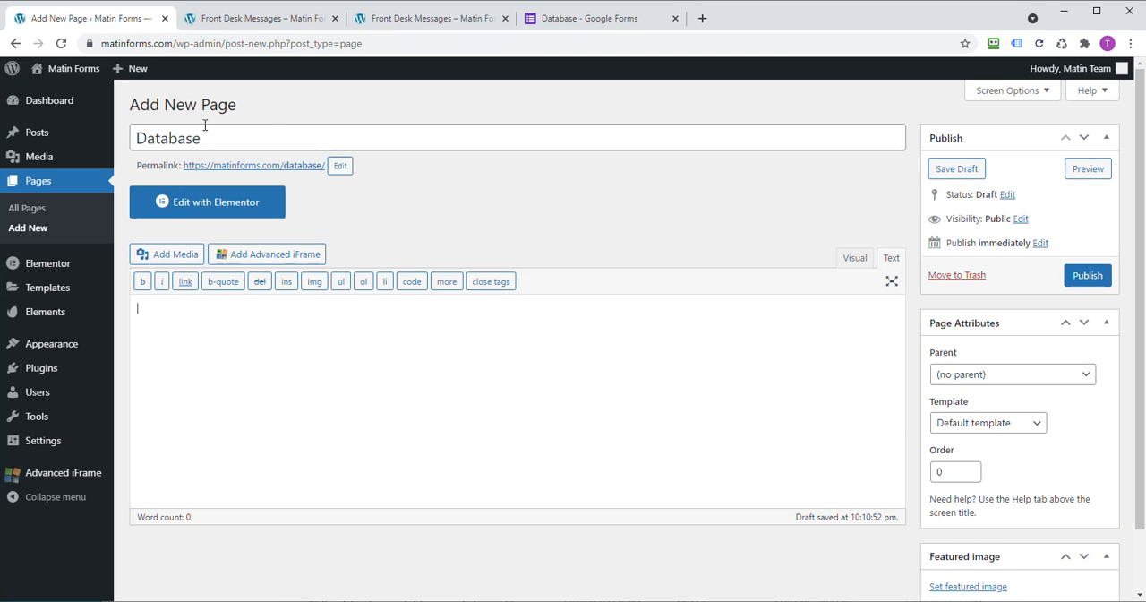
click(537, 18)
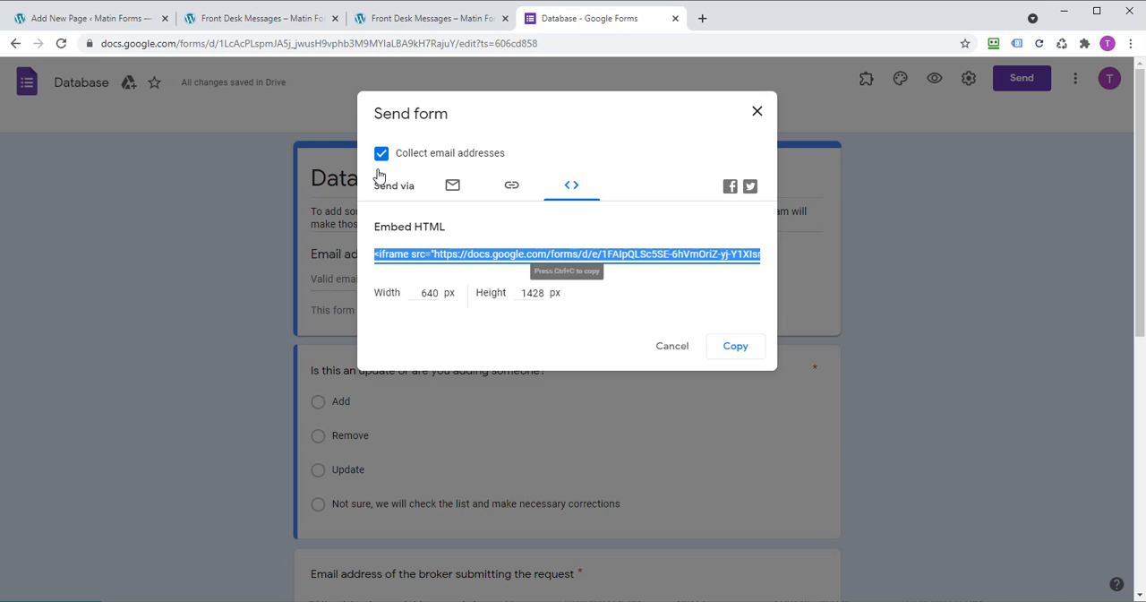
click(56, 20)
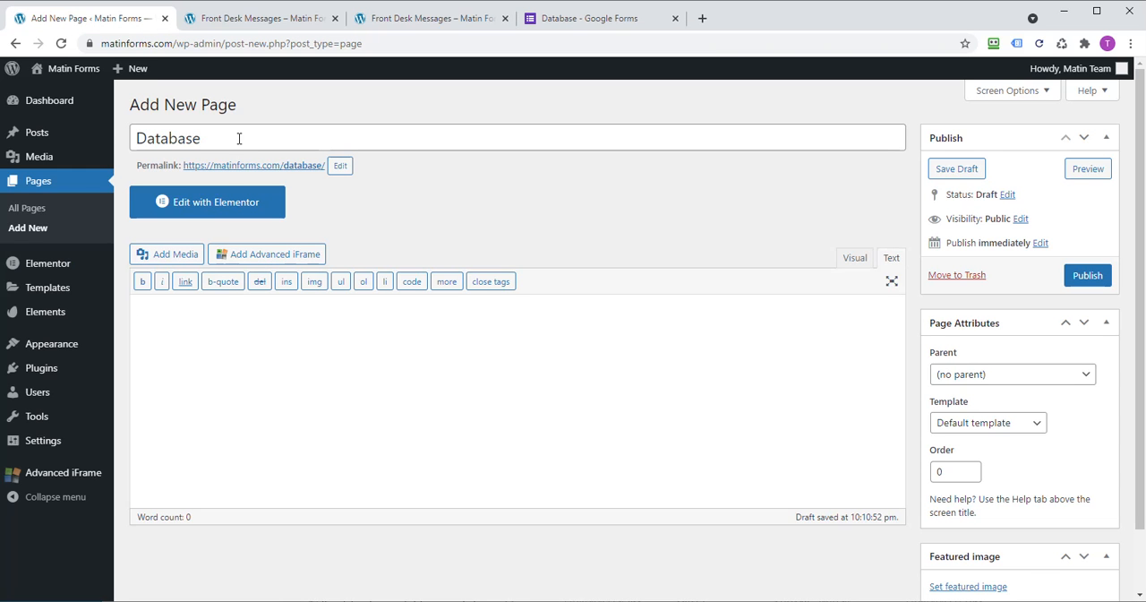
click(857, 260)
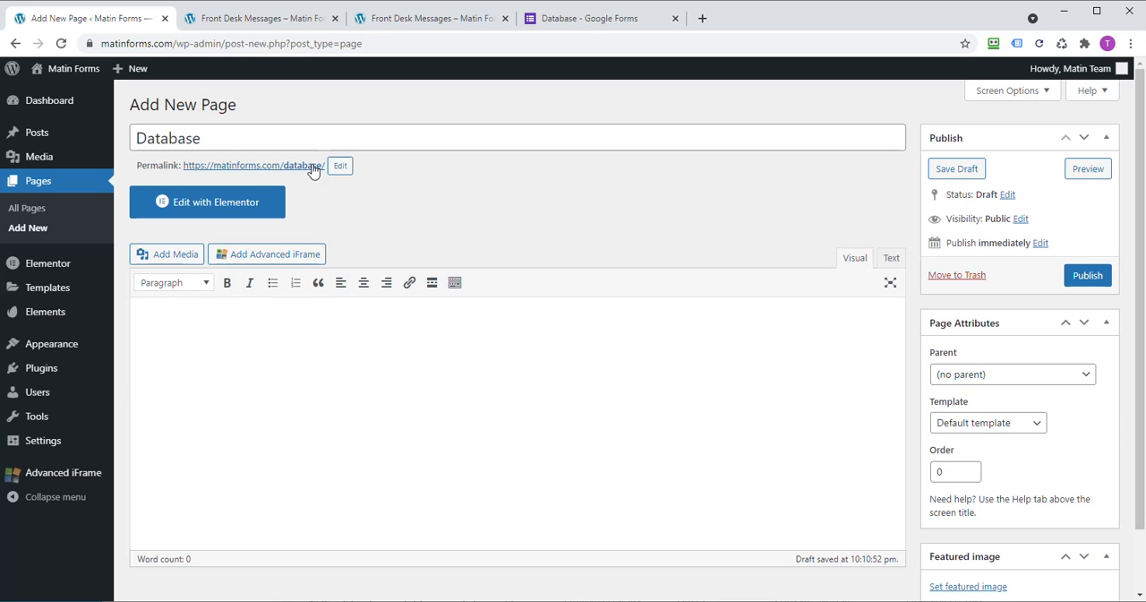
click(892, 259)
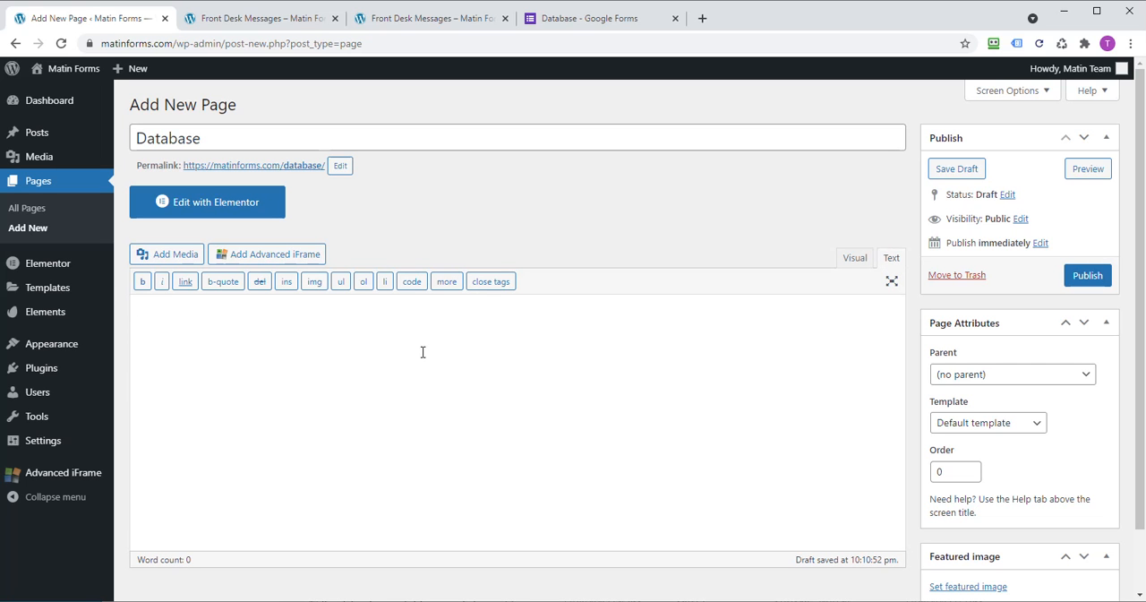
click(851, 261)
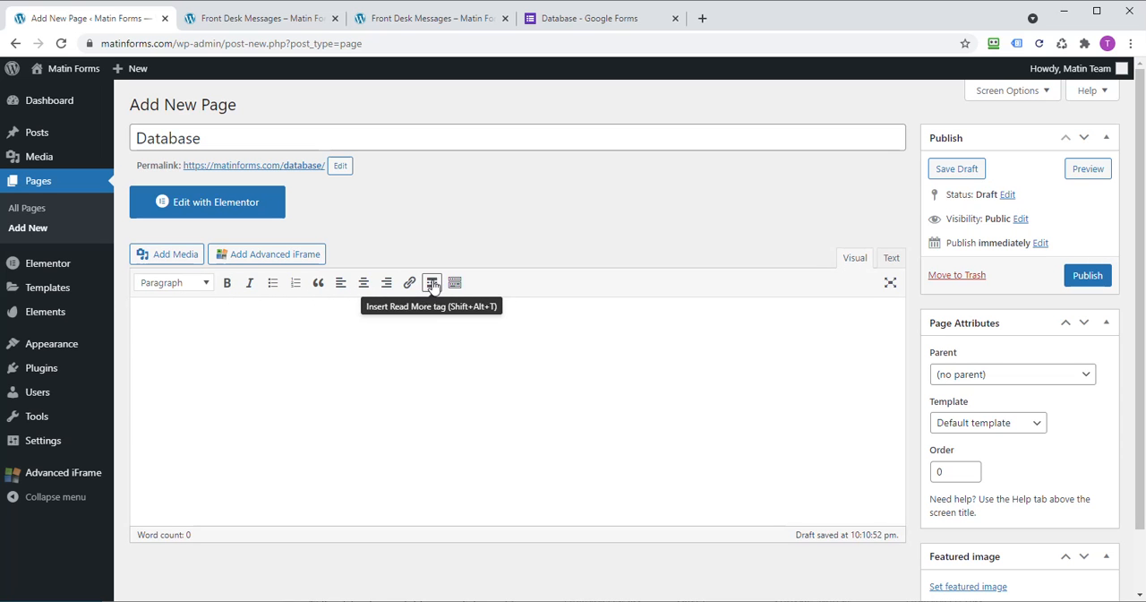
click(892, 259)
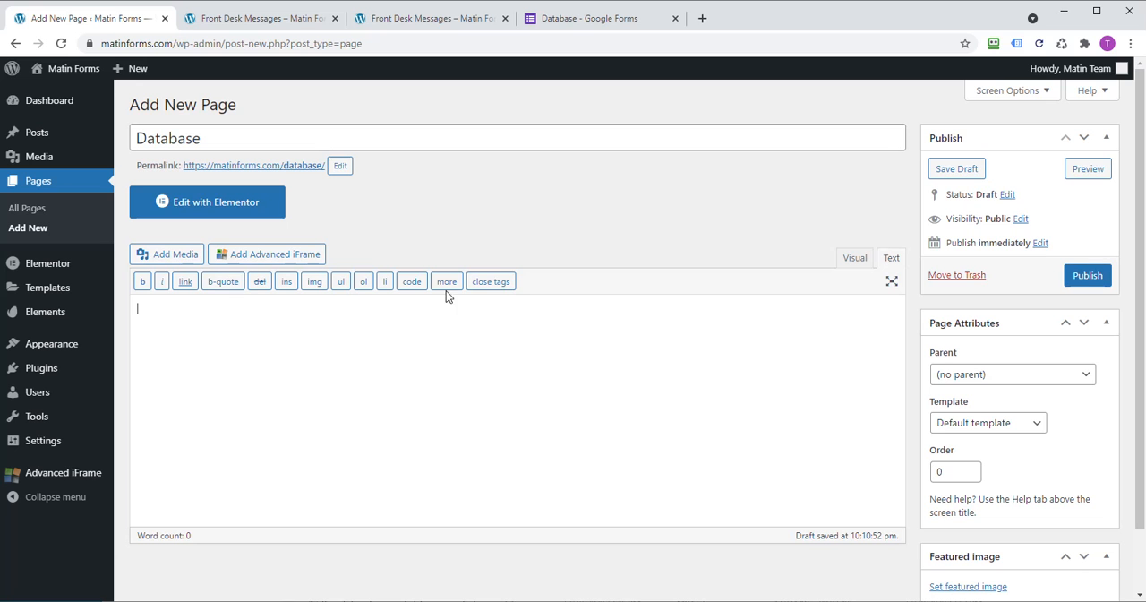
click(419, 371)
key(ctrl+v)
right_click(287, 379)
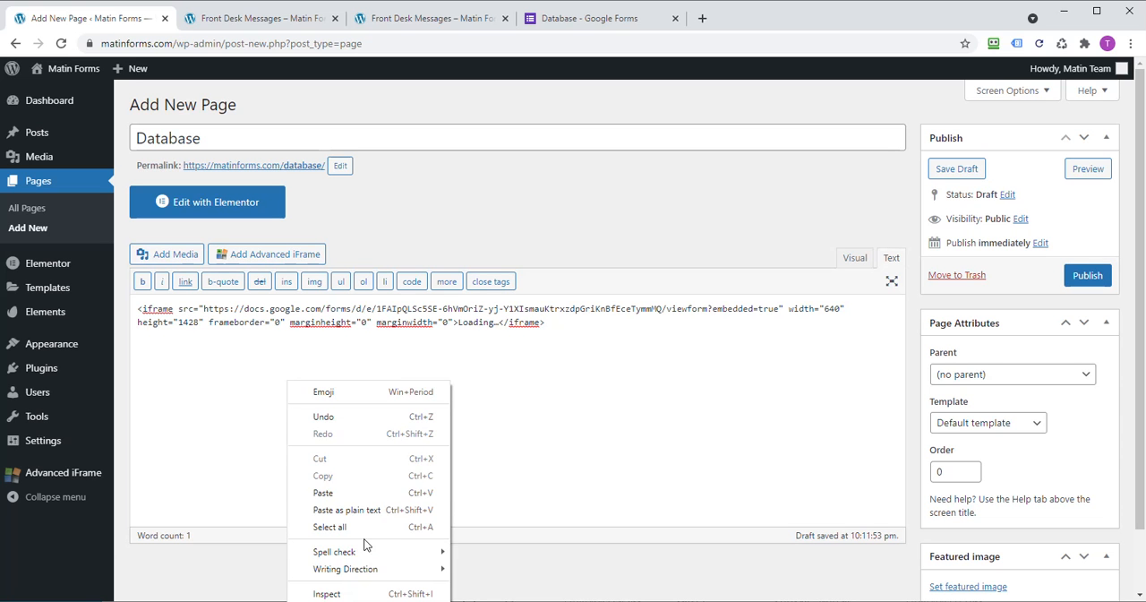
click(611, 457)
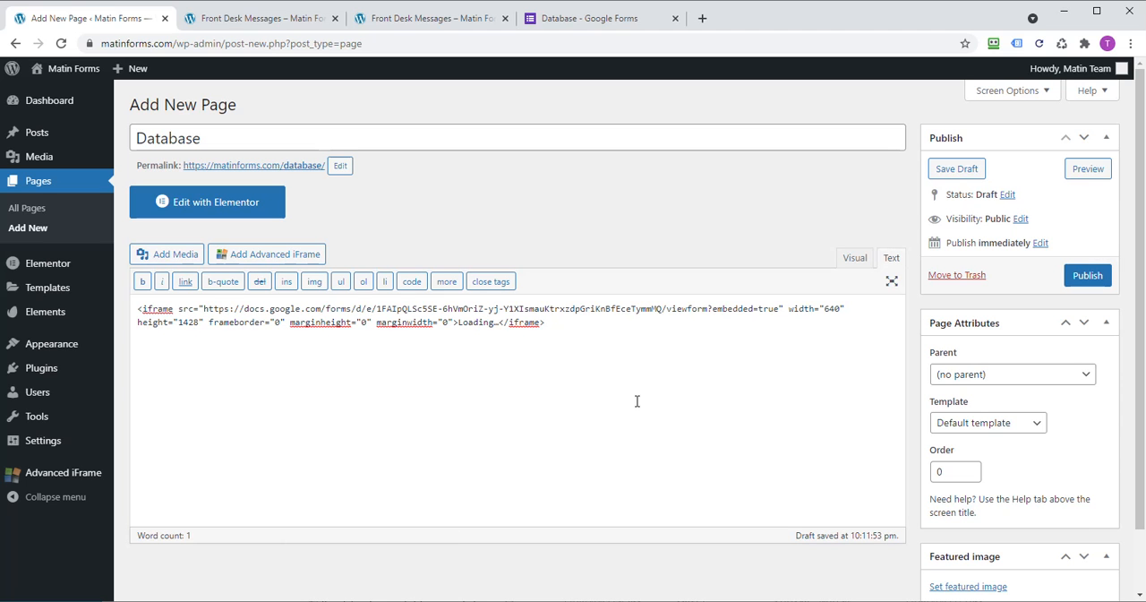
Step: Wrap the iframe code in opening <center> and closing </center> tags
click(137, 311)
text(<cetner)
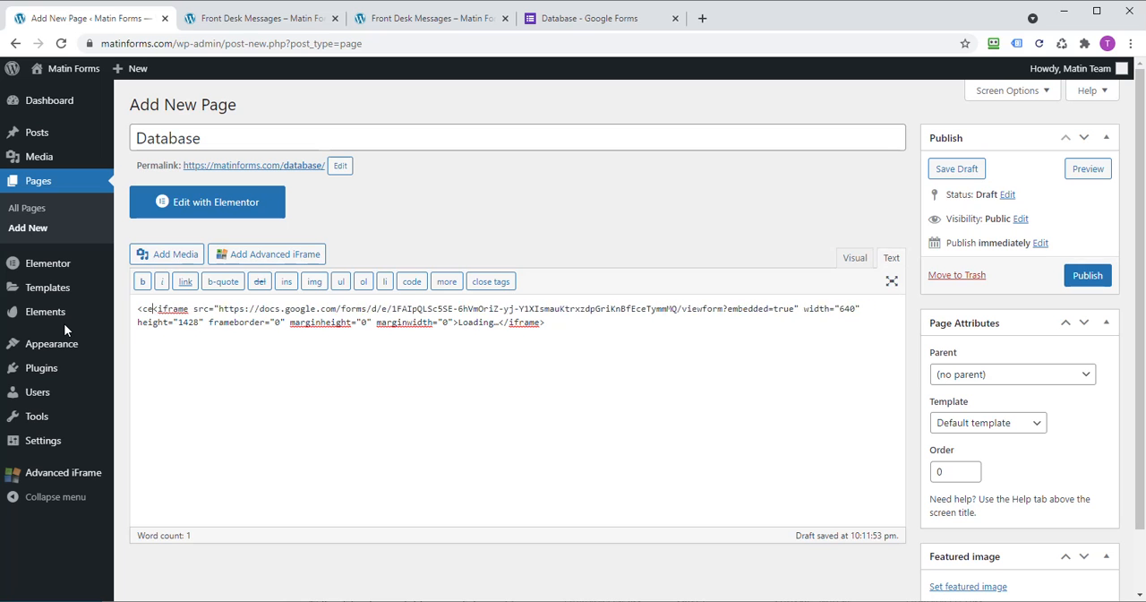
key(BackSpace)
key(BackSpace)
key(BackSpace)
text(e)
key(BackSpace)
key(BackSpace)
key(BackSpace)
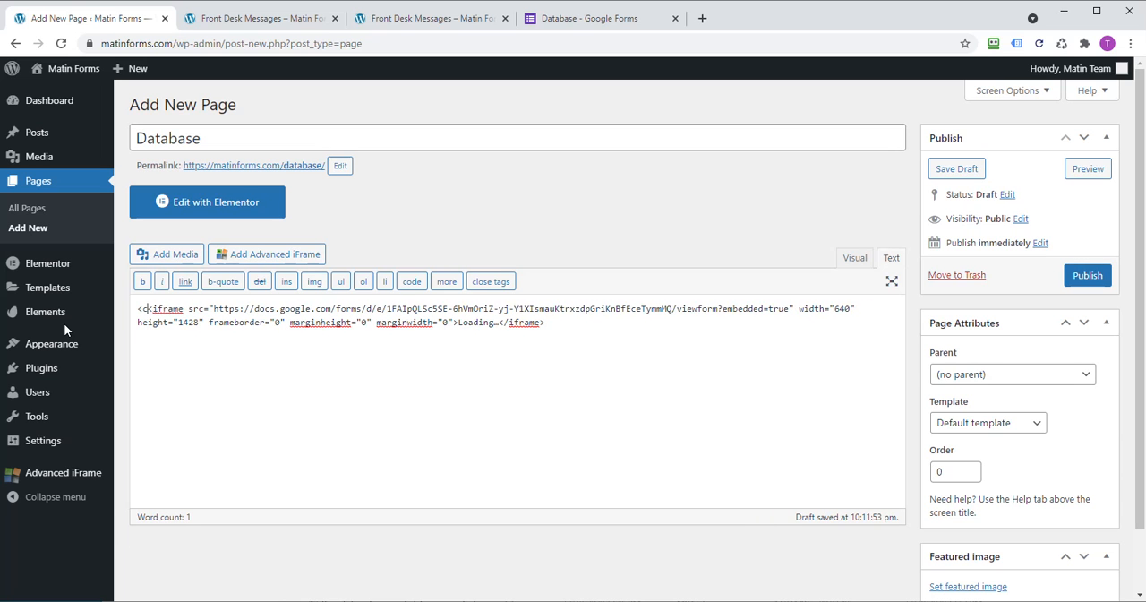
text(enter)
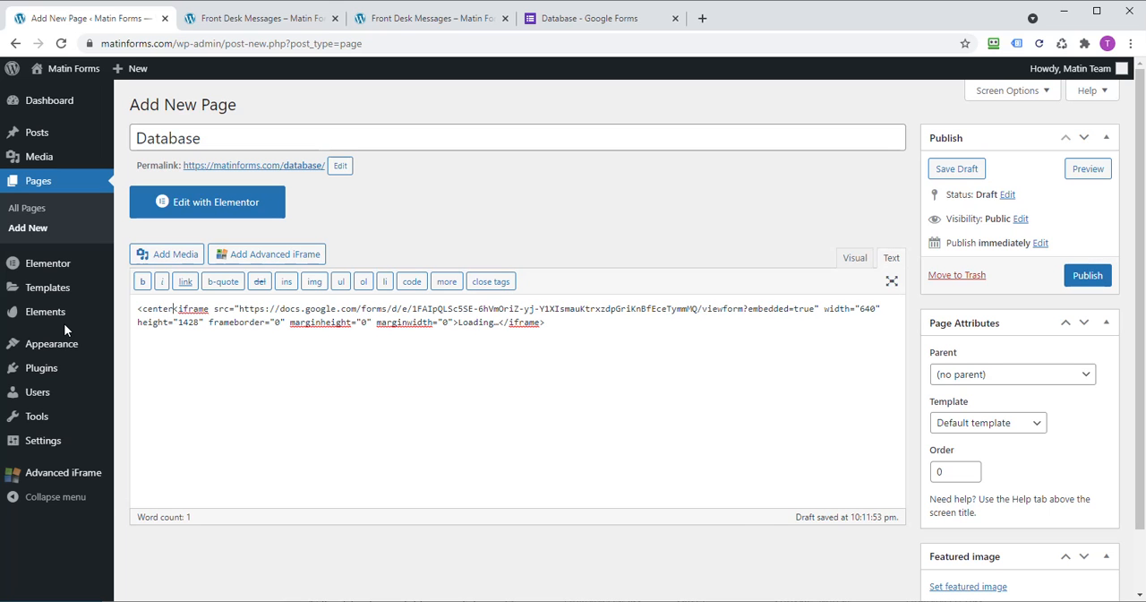
text(><)
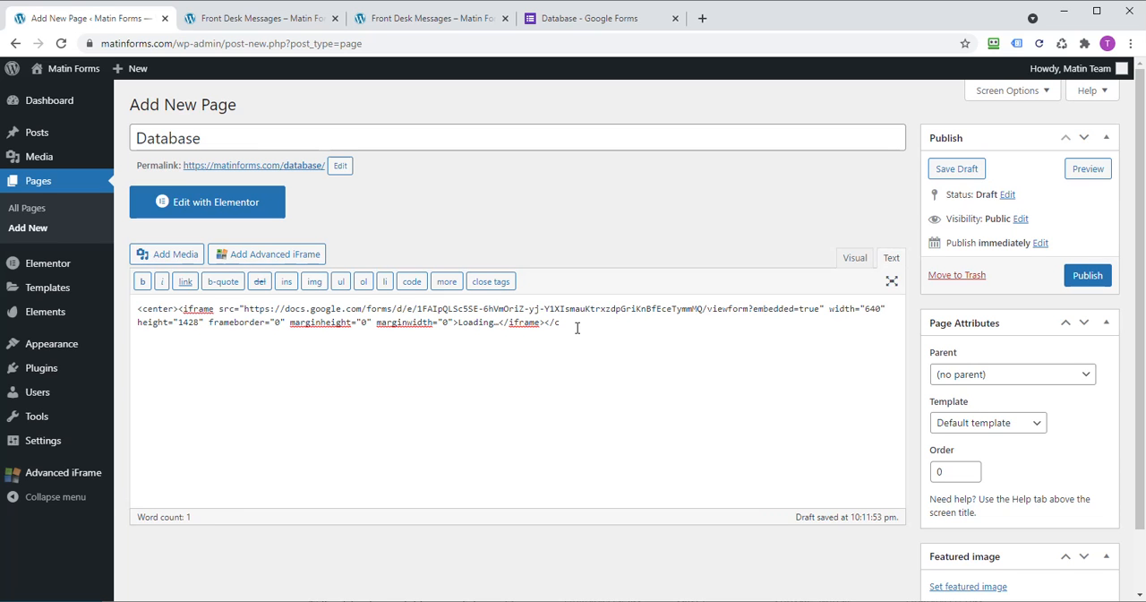
text(enter)
Step: Publish the Database page and view it through its permalink in a new tab
click(1088, 286)
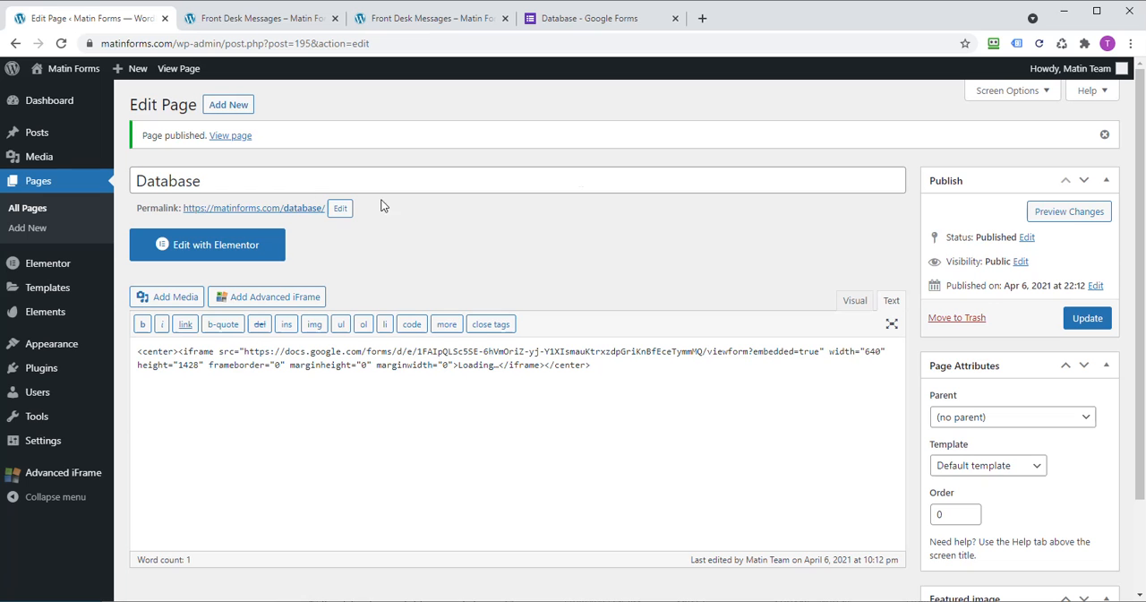
right_click(298, 212)
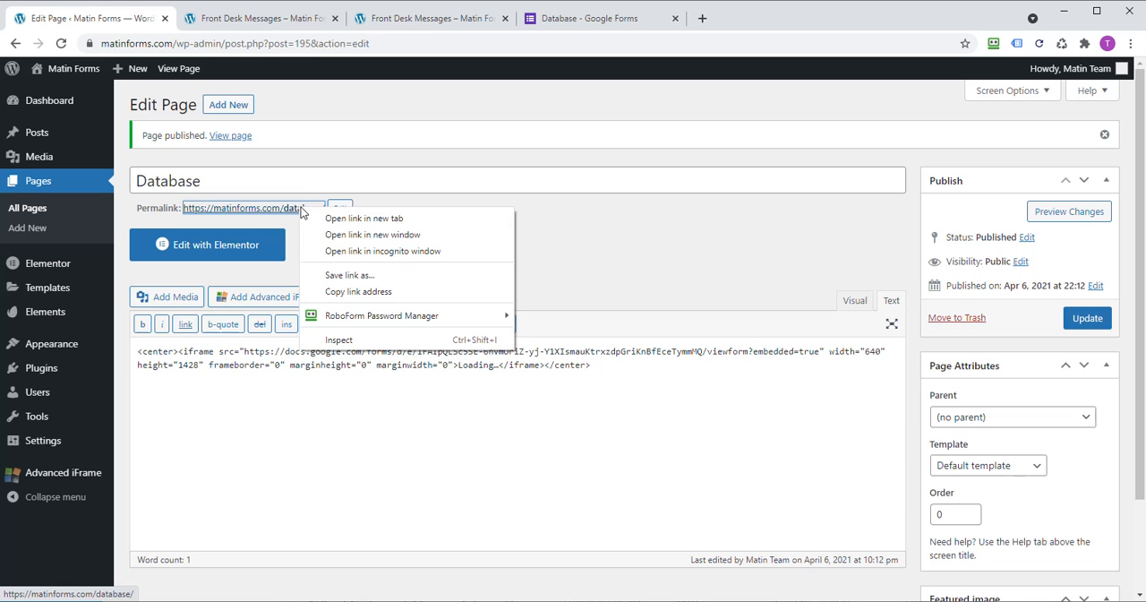
click(372, 220)
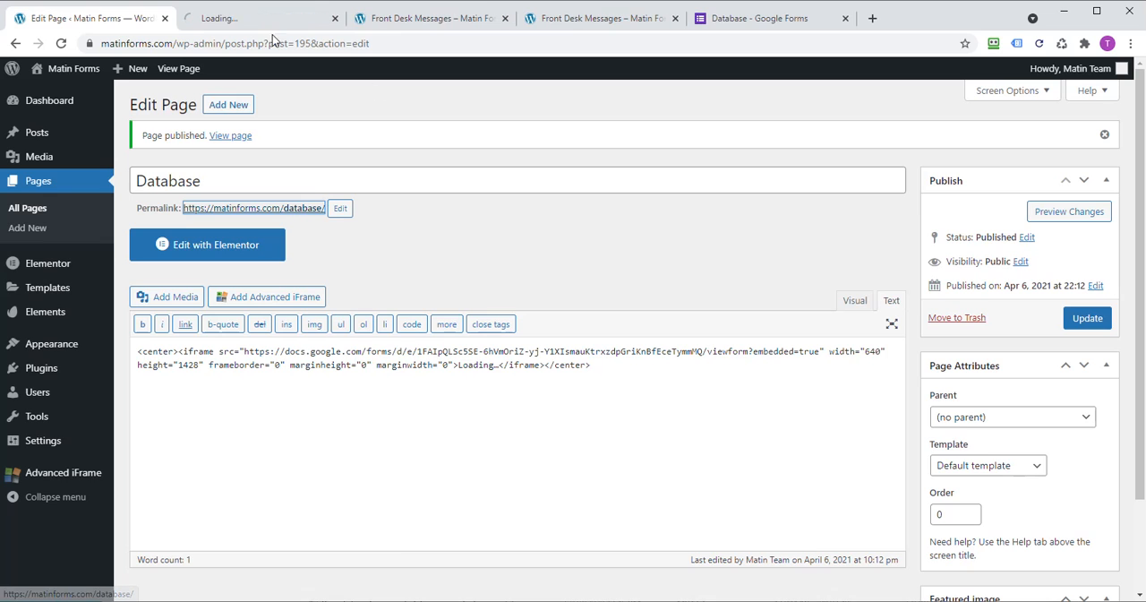
click(274, 19)
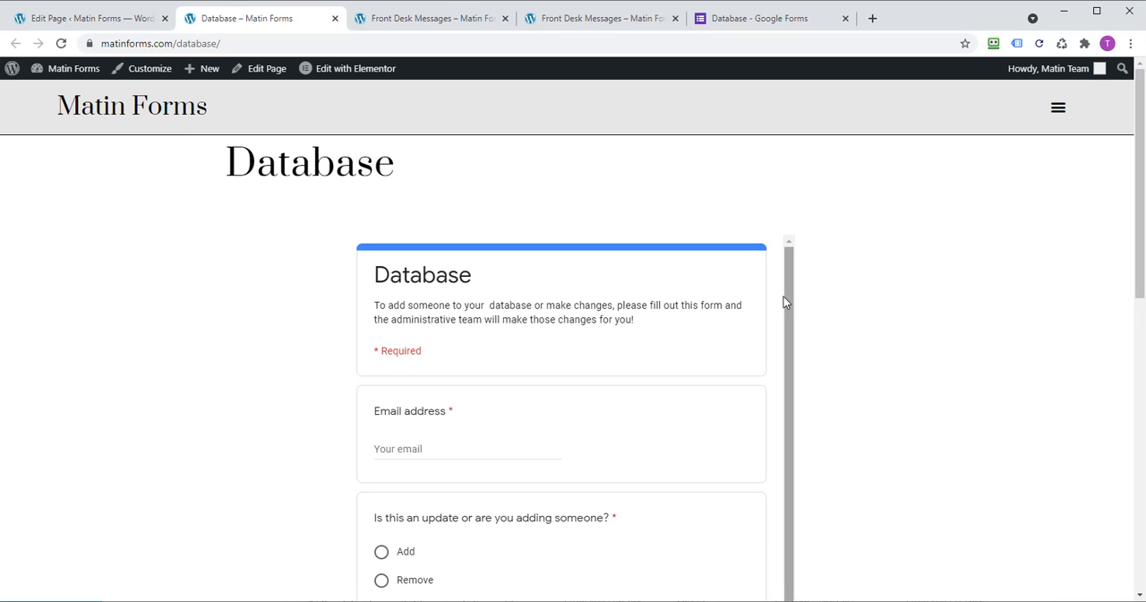
Step: Examine the embedded form on the published Database page, checking its centering, its inner scroll bar and the fields down to the end
drag(791, 296, 785, 236)
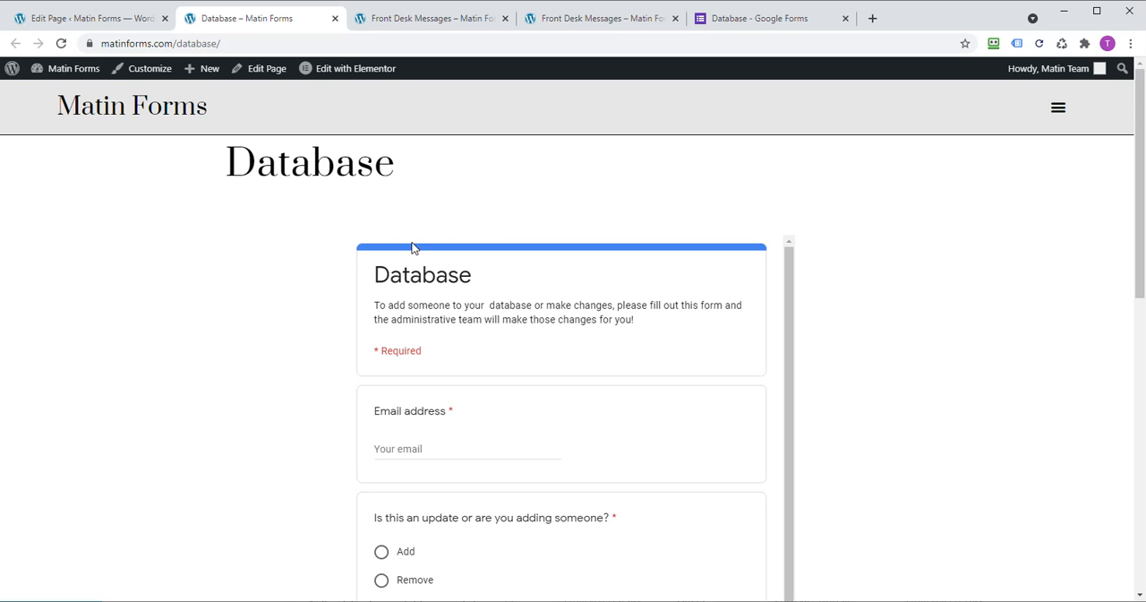
scroll(747, 363, down, 1)
scroll(747, 367, down, 10)
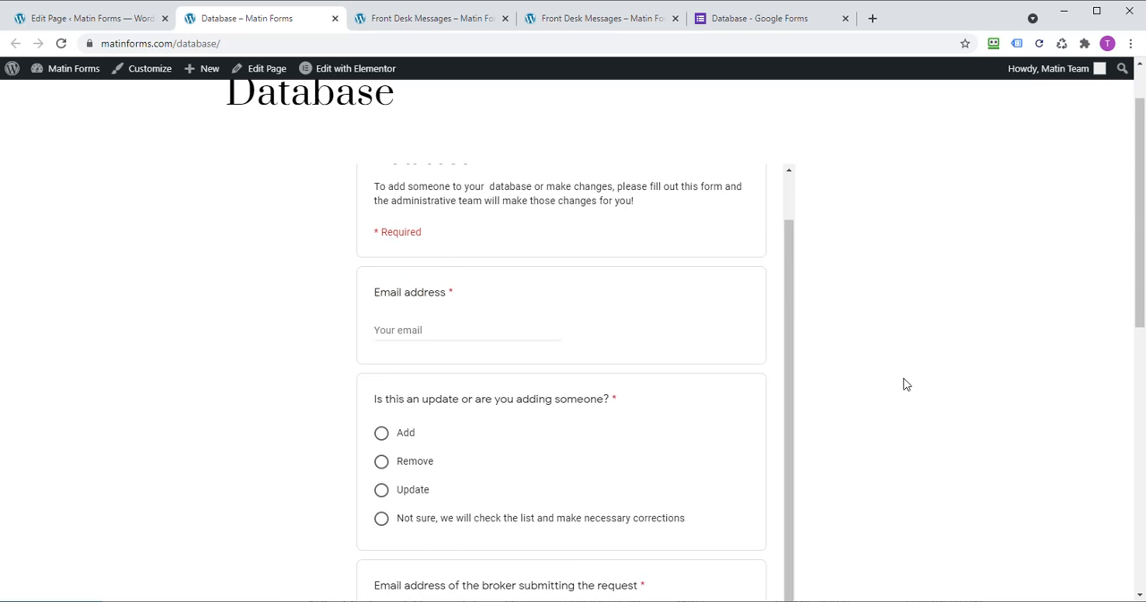
scroll(705, 359, up, 8)
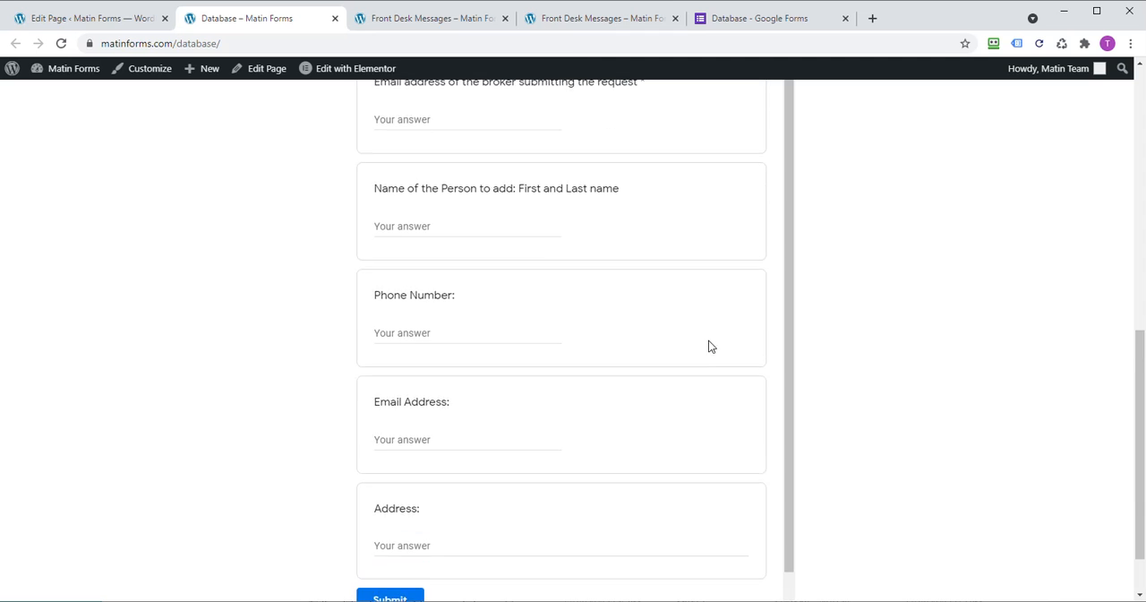
scroll(846, 402, up, 2)
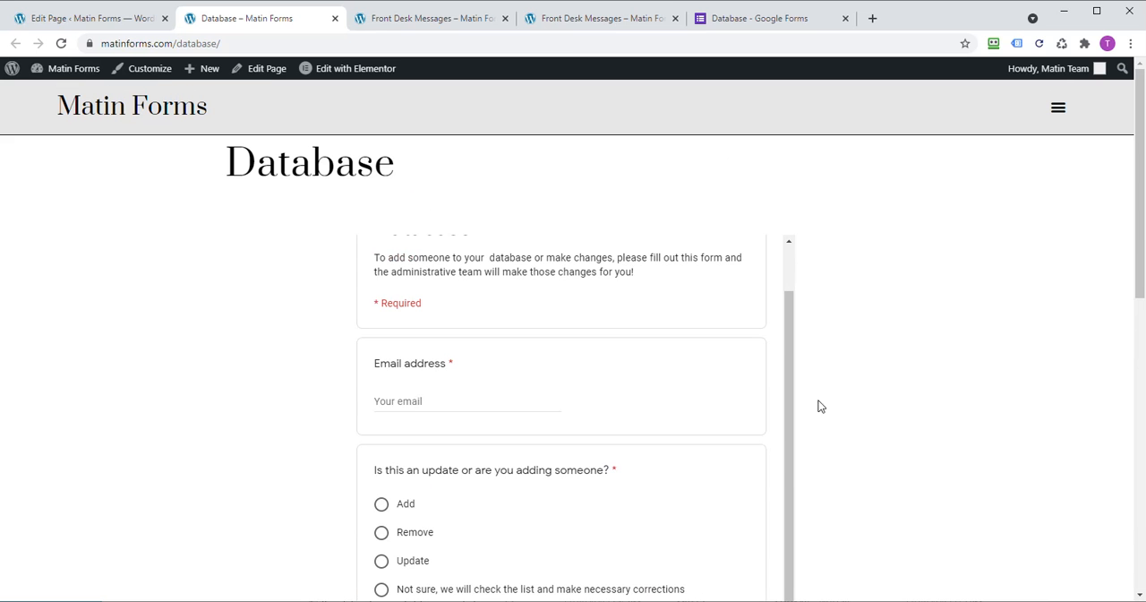
scroll(708, 408, up, 1)
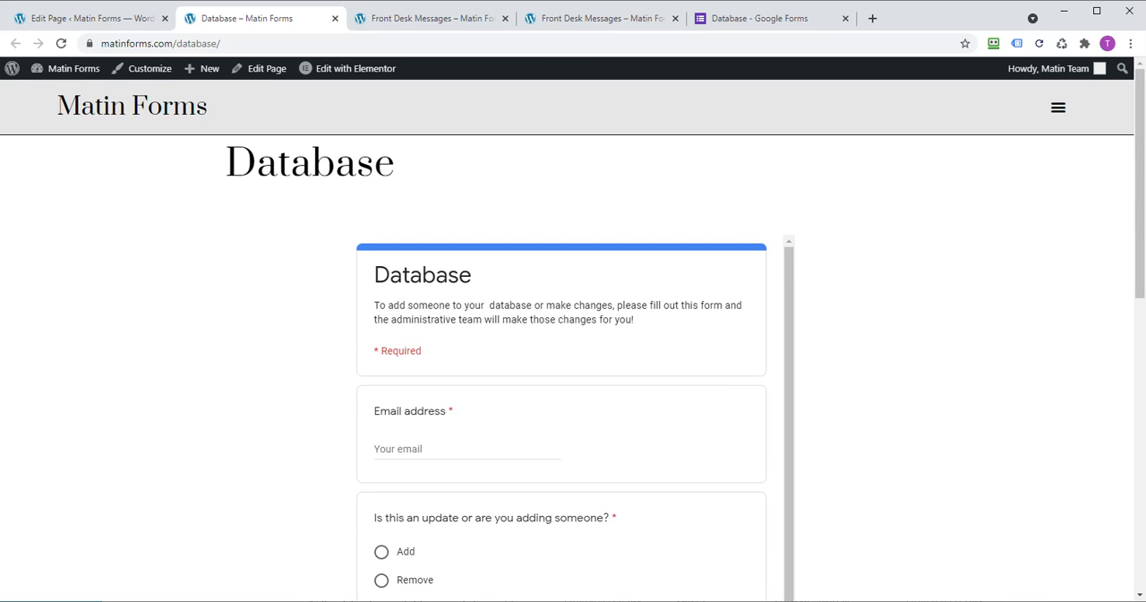
click(102, 18)
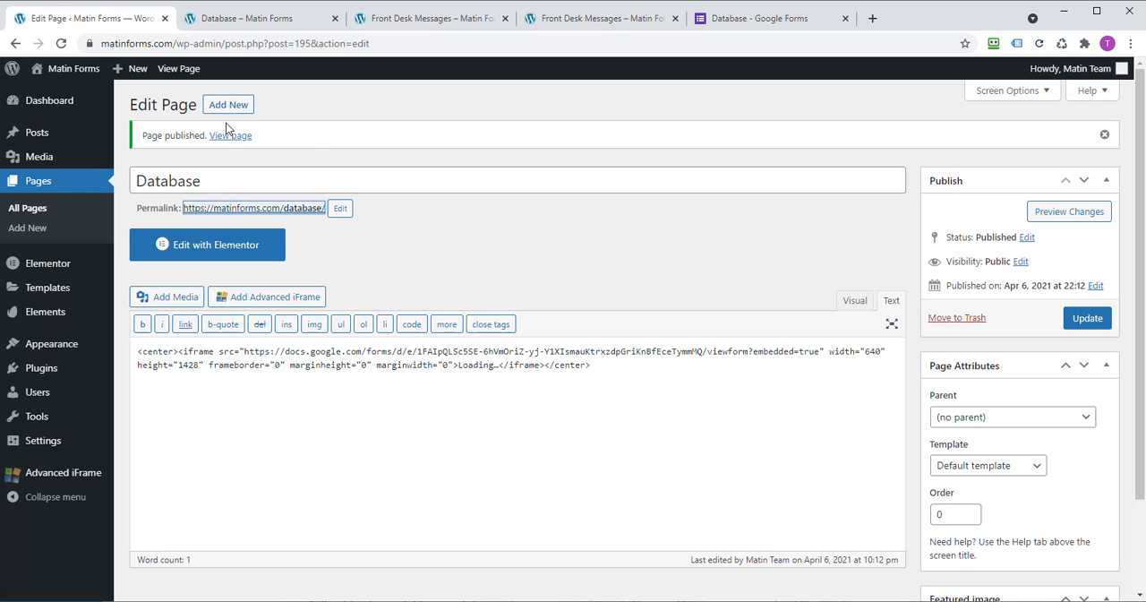
right_click(285, 212)
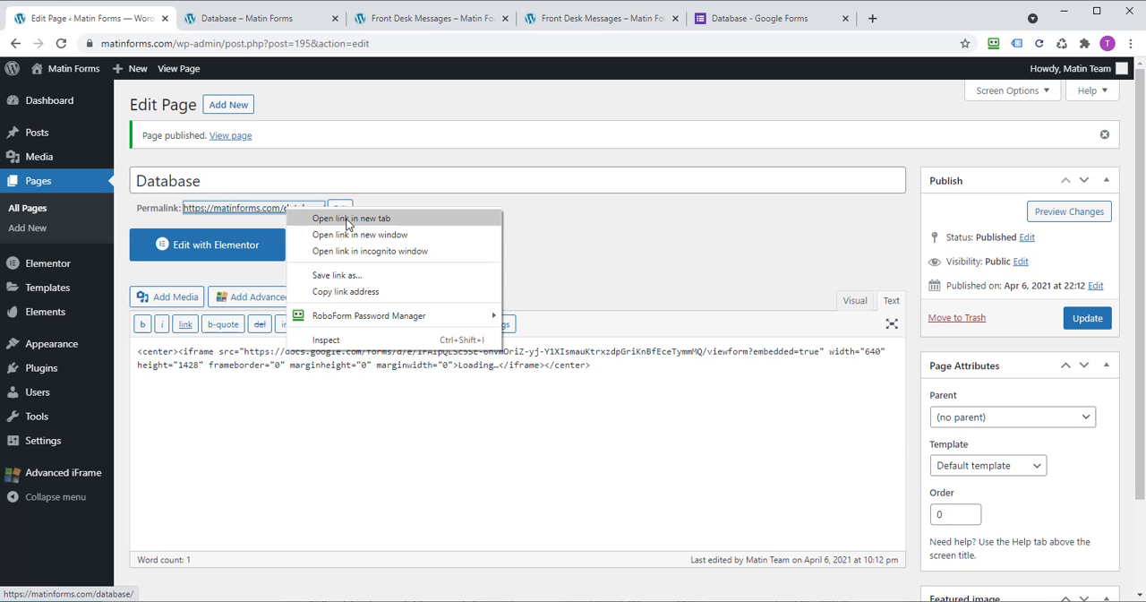
click(557, 221)
click(226, 20)
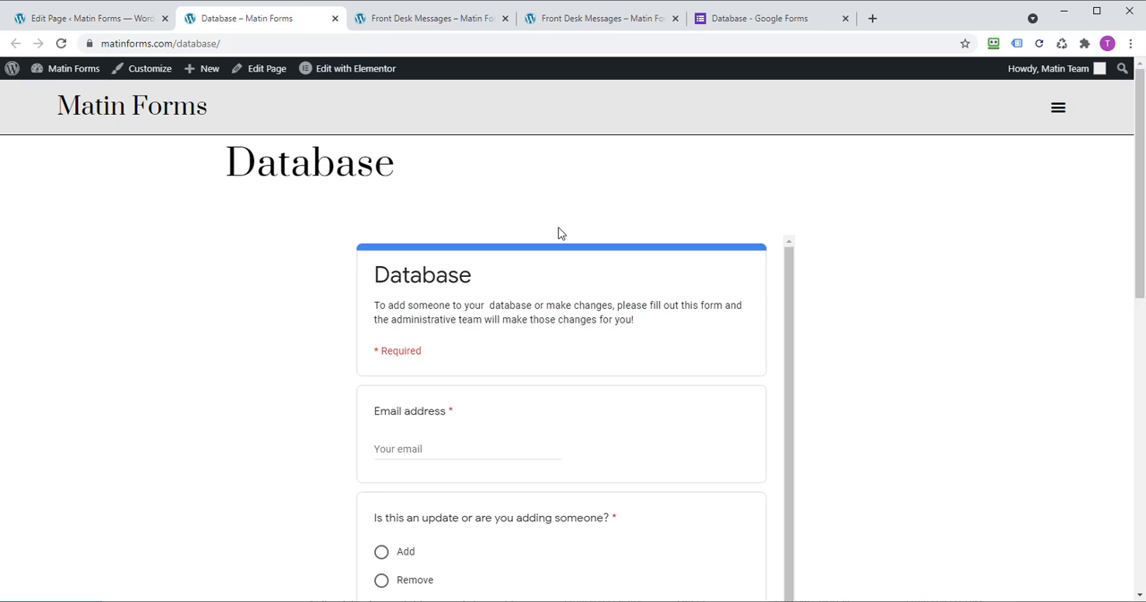
click(114, 18)
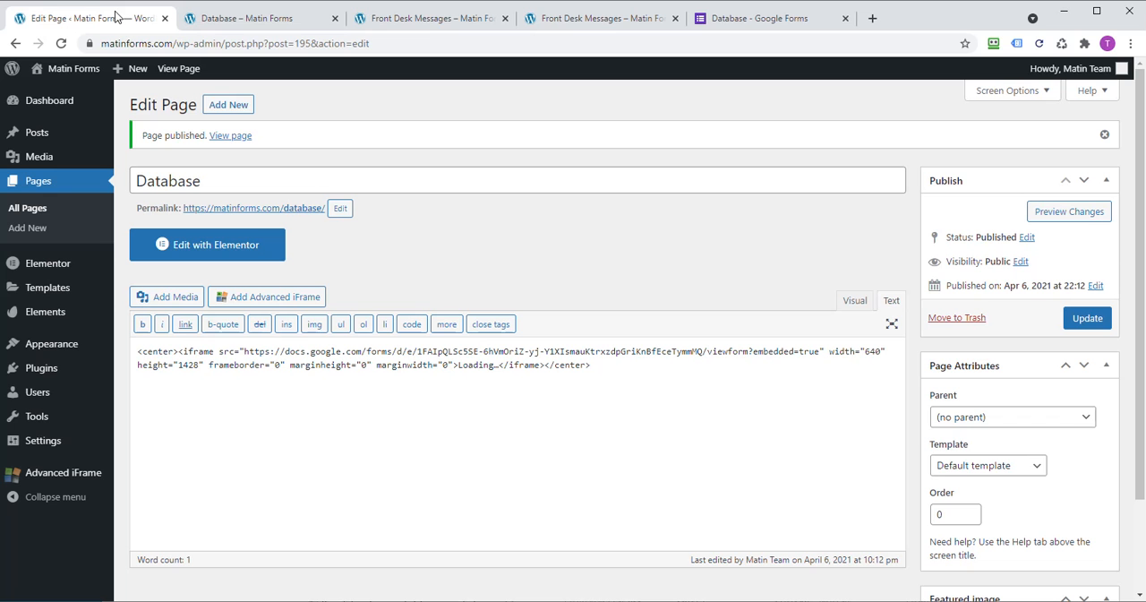
Step: Set the iframe height in the Database page's HTML to 1528 and update the page
click(190, 364)
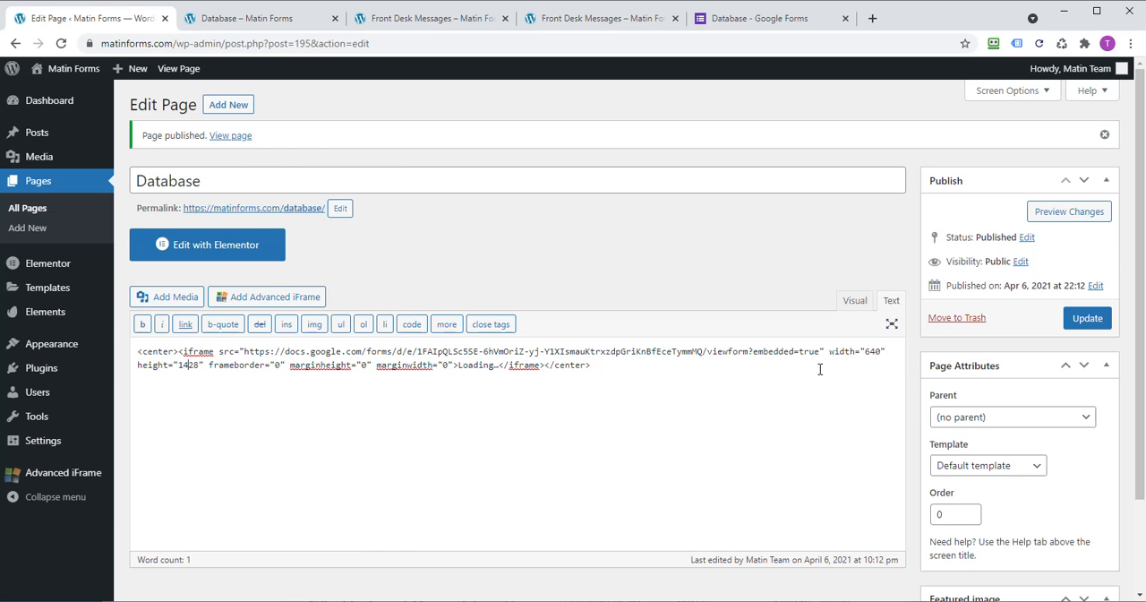
click(253, 16)
scroll(446, 374, down, 8)
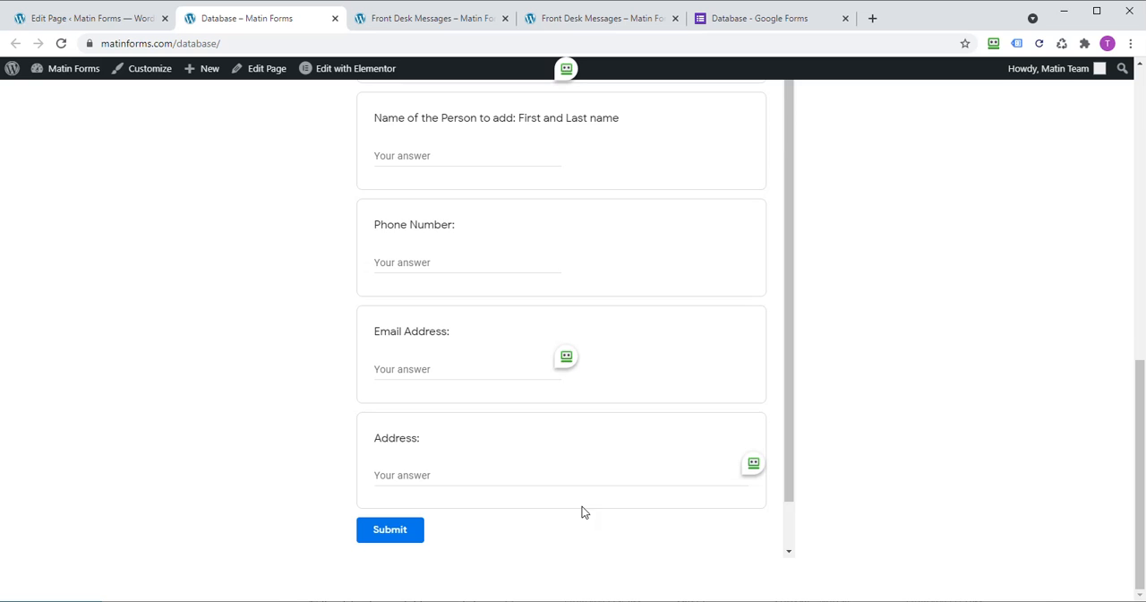
scroll(696, 496, up, 10)
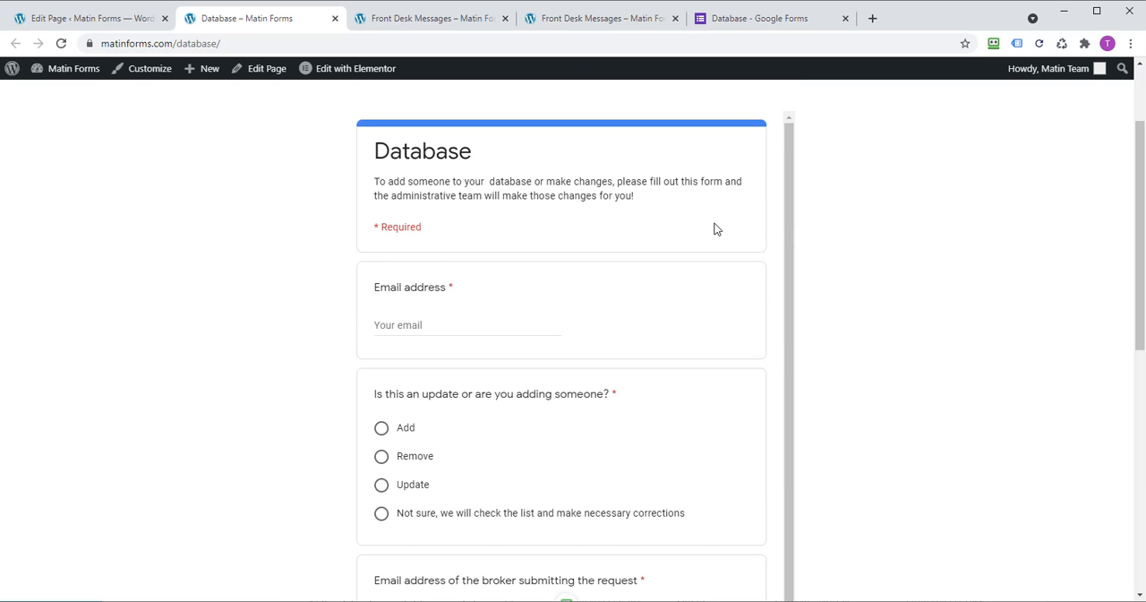
mouse_move(789, 217)
mouse_down()
mouse_move(778, 352)
mouse_move(790, 360)
mouse_move(789, 215)
mouse_up()
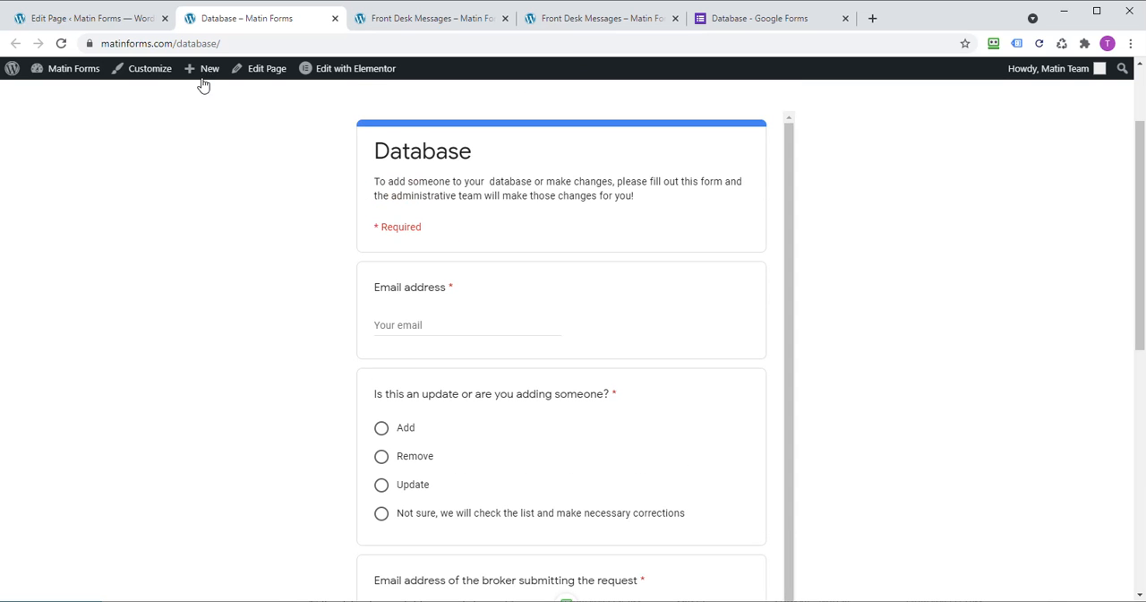
click(110, 20)
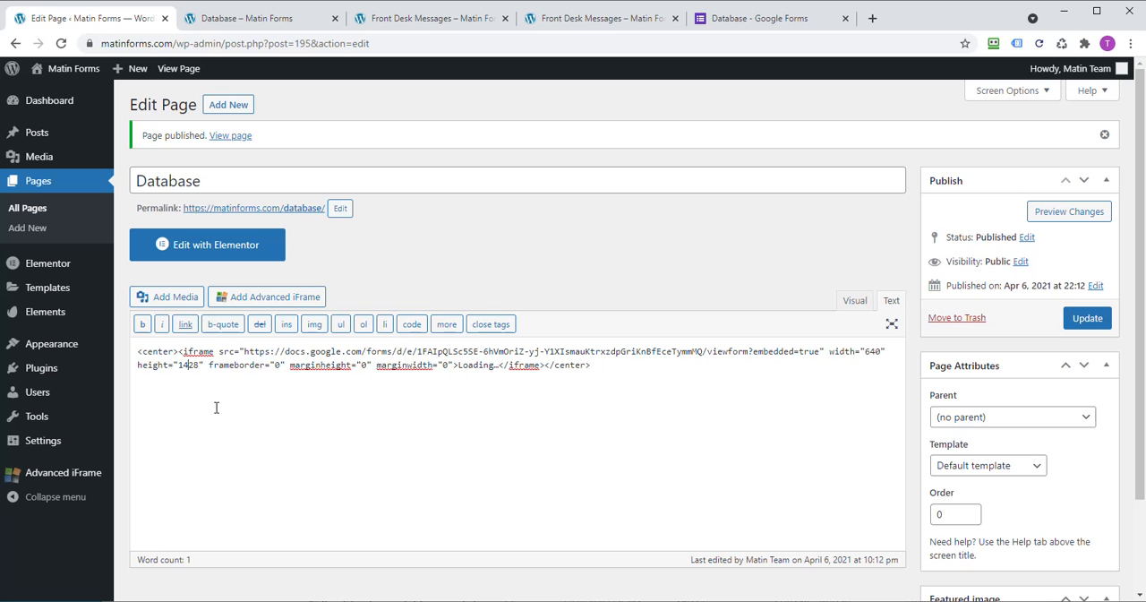
key(BackSpace)
text(5)
click(1089, 323)
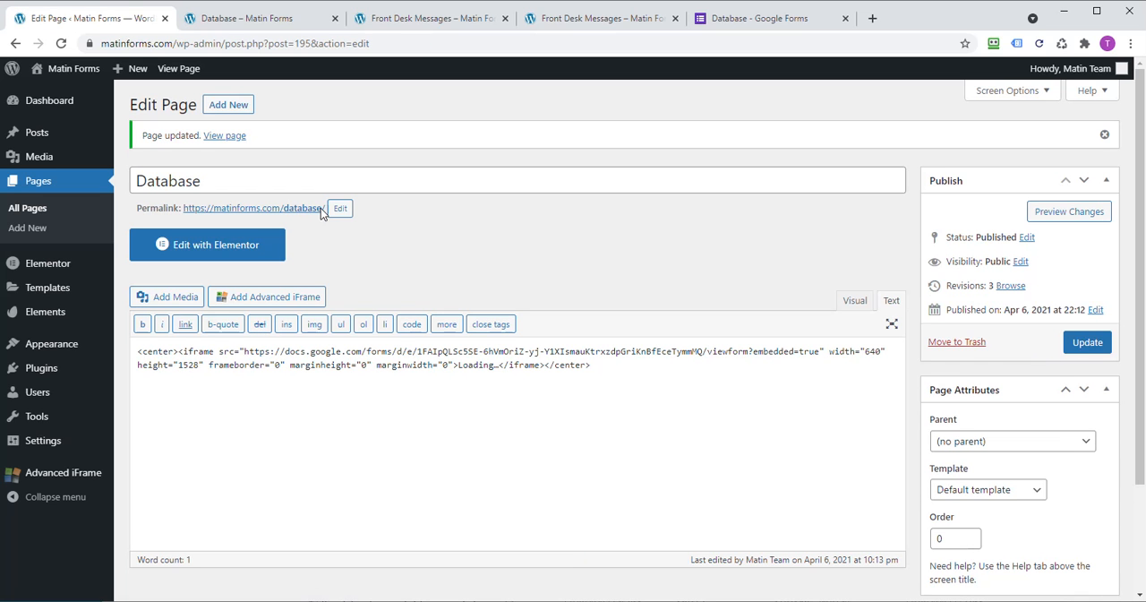
Step: Reload the published Database page and check how the embedded form fits from its title to the Submit button
right_click(232, 213)
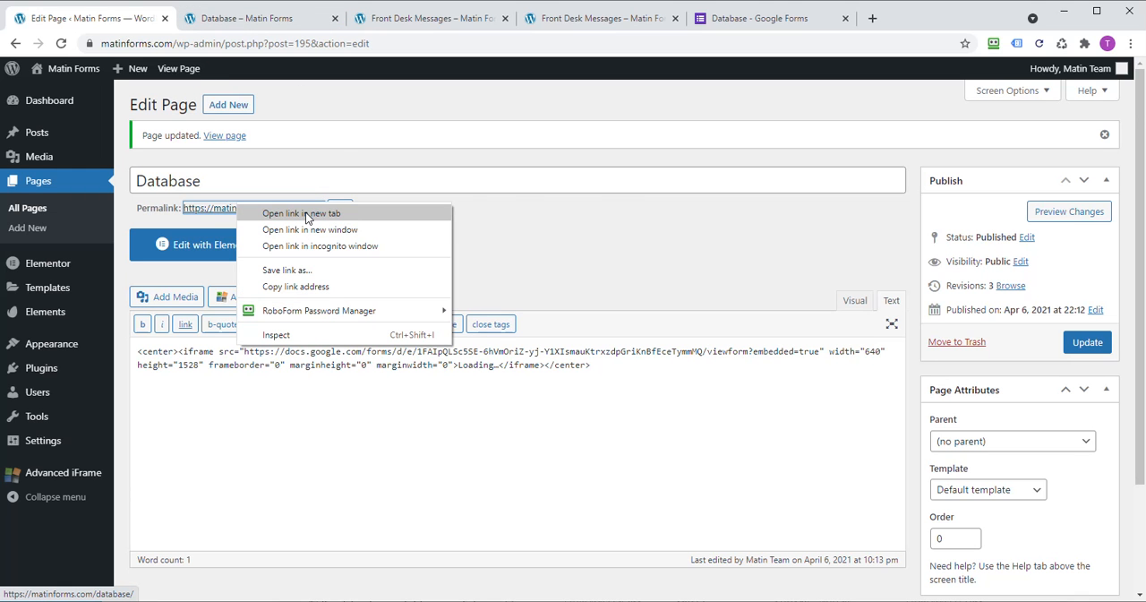
click(280, 20)
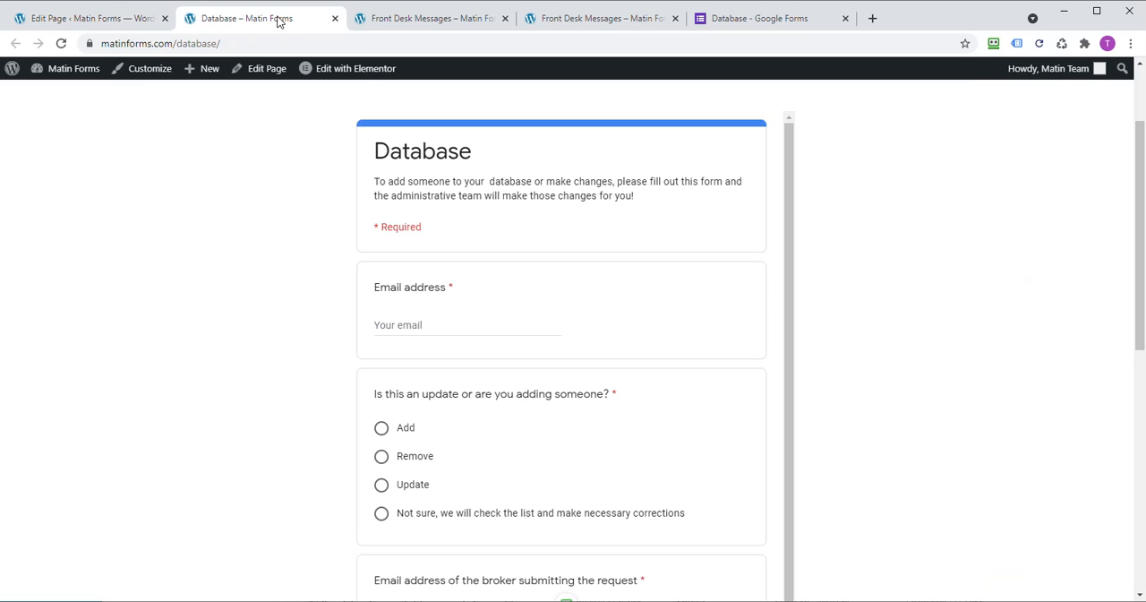
click(61, 43)
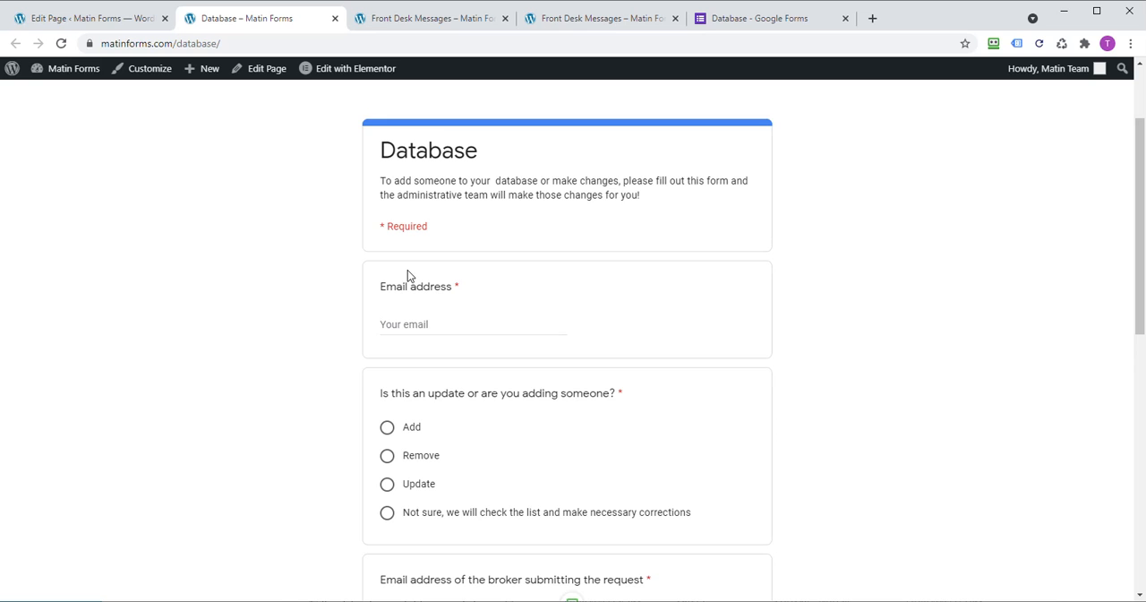
scroll(561, 238, down, 10)
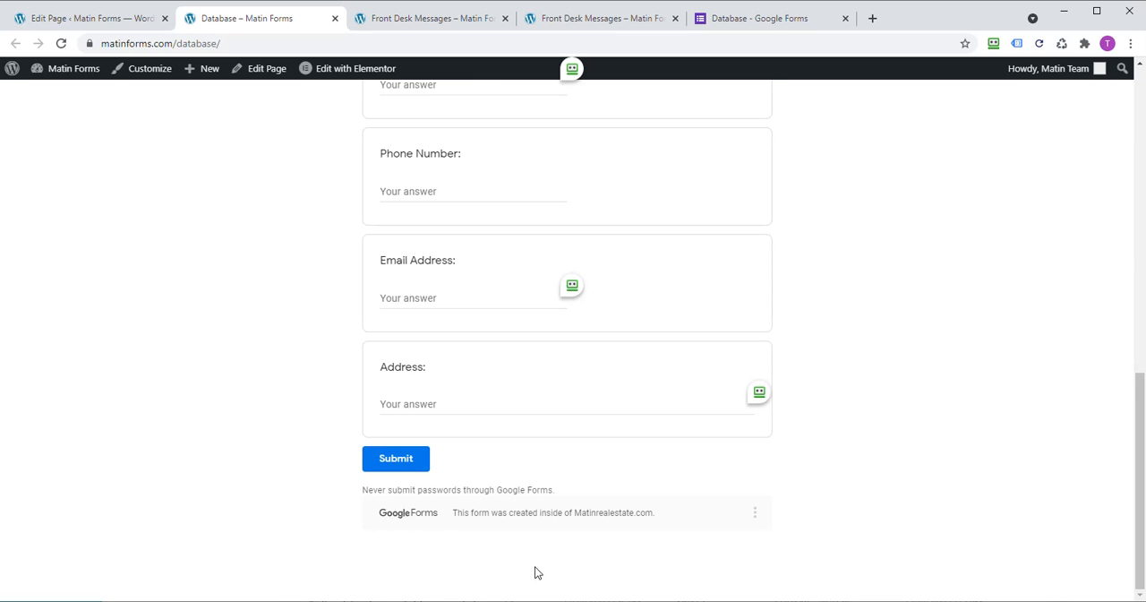
scroll(615, 509, up, 10)
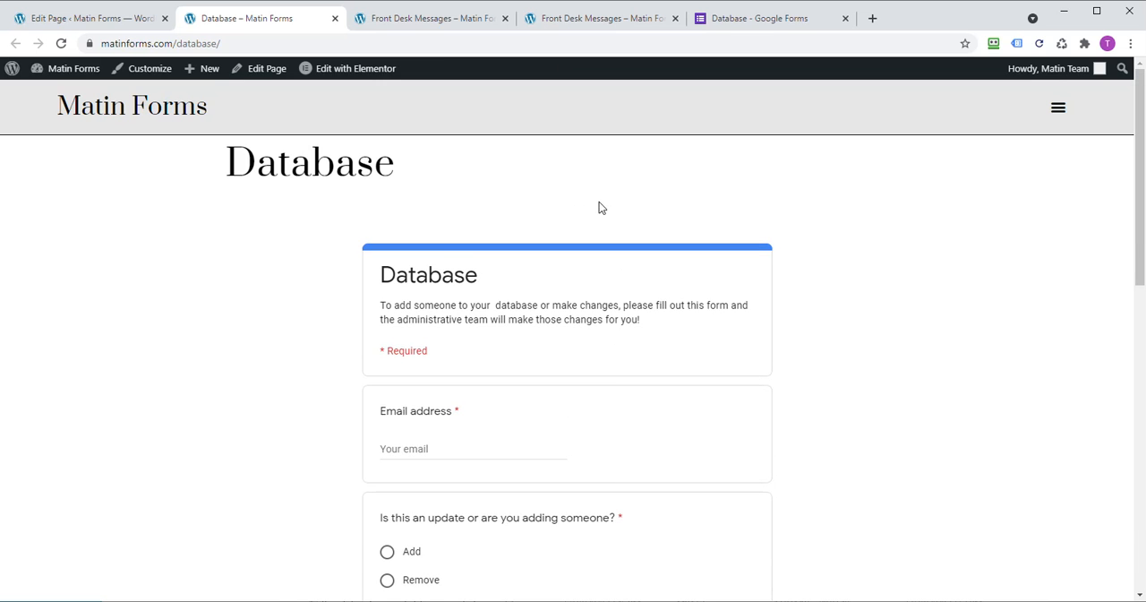
scroll(659, 385, down, 10)
scroll(659, 376, up, 8)
scroll(655, 361, up, 2)
Step: Open the site's home page in Elementor and duplicate the section holding the Front Desk Messages button
click(1058, 113)
click(143, 110)
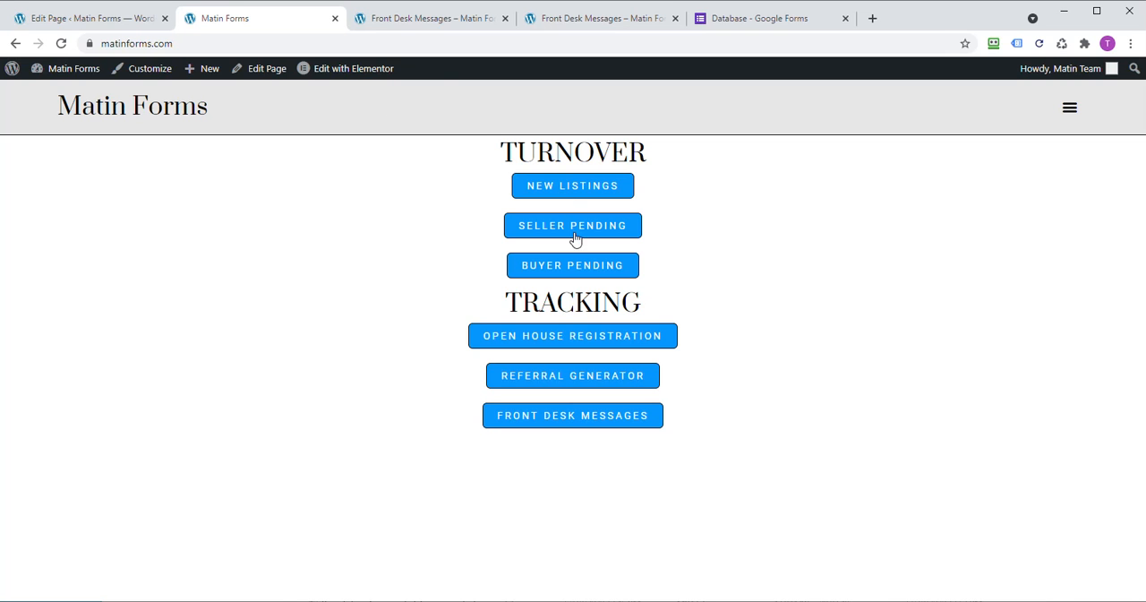
click(347, 70)
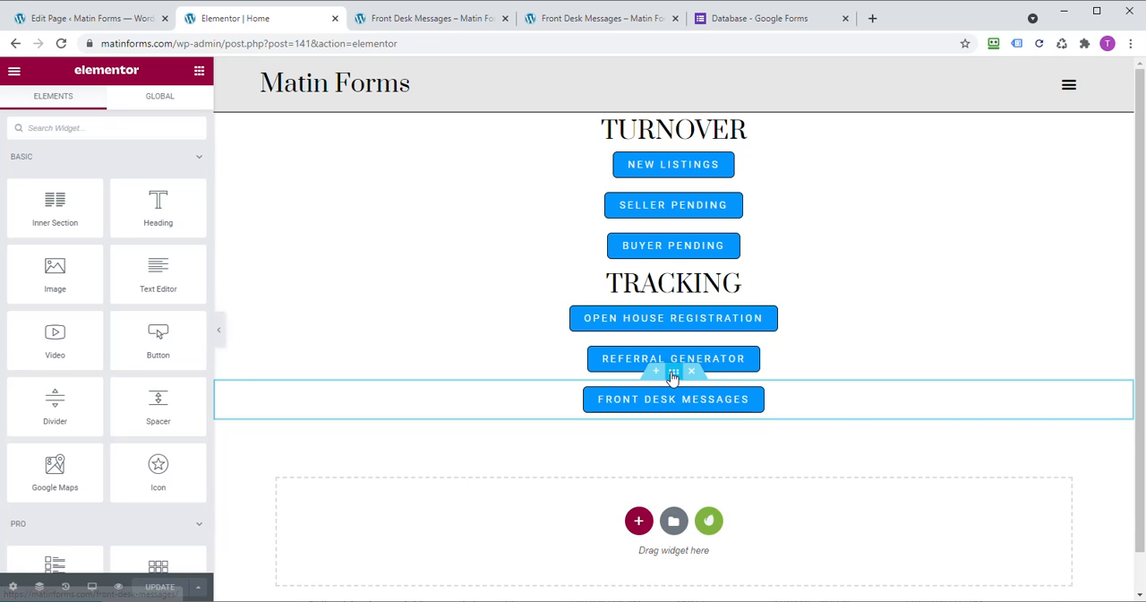
right_click(673, 377)
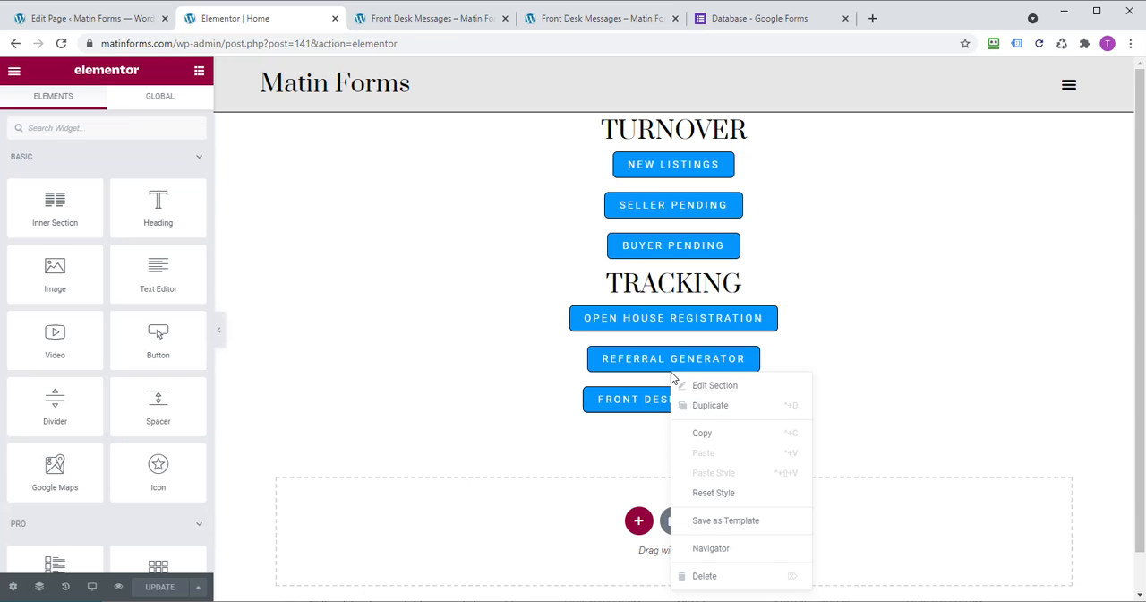
click(717, 408)
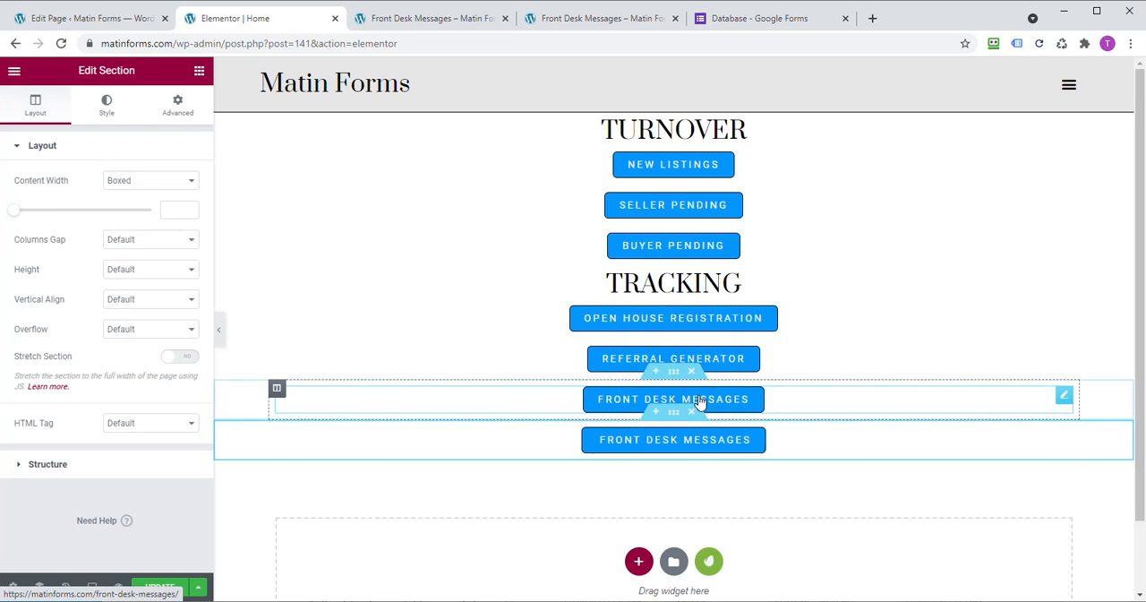
Step: Change the text of the duplicated Front Desk Messages button to Database
right_click(654, 441)
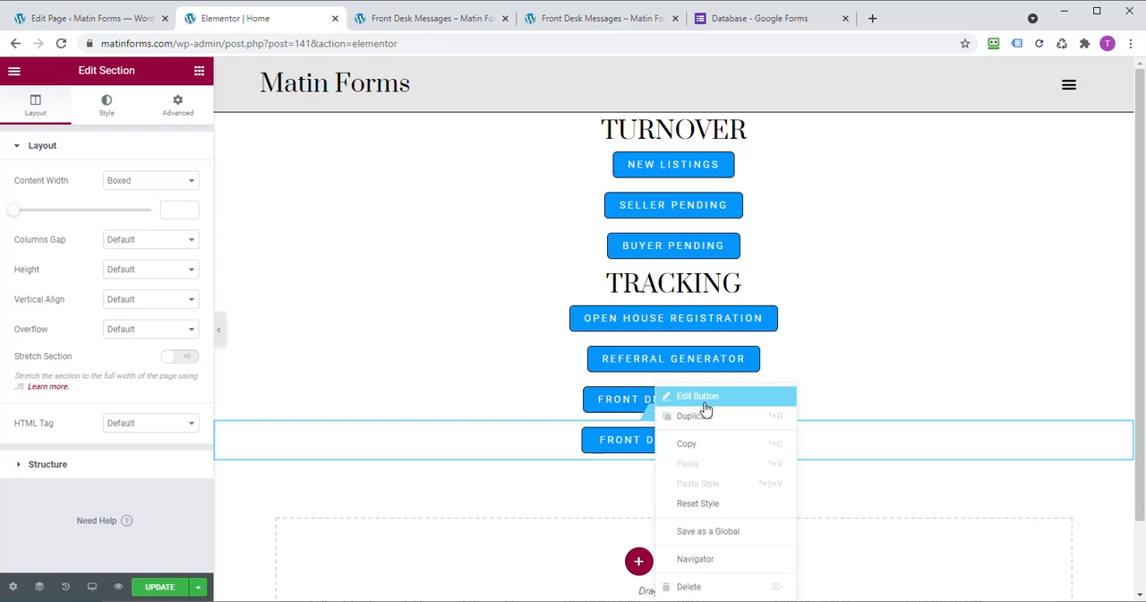
click(705, 401)
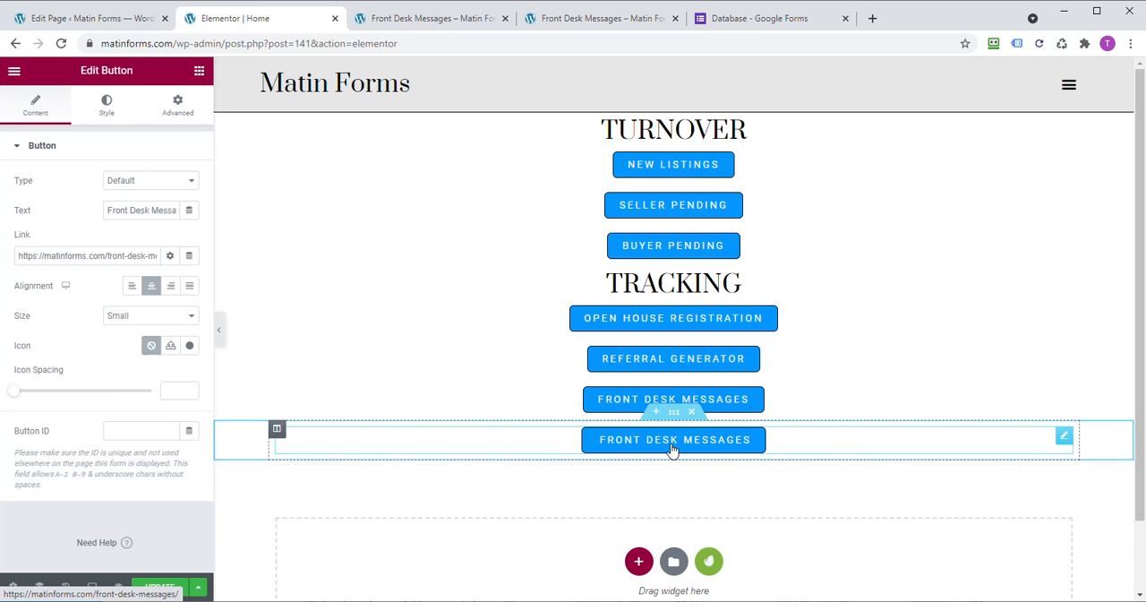
click(135, 211)
drag(106, 208, 283, 228)
text(Database)
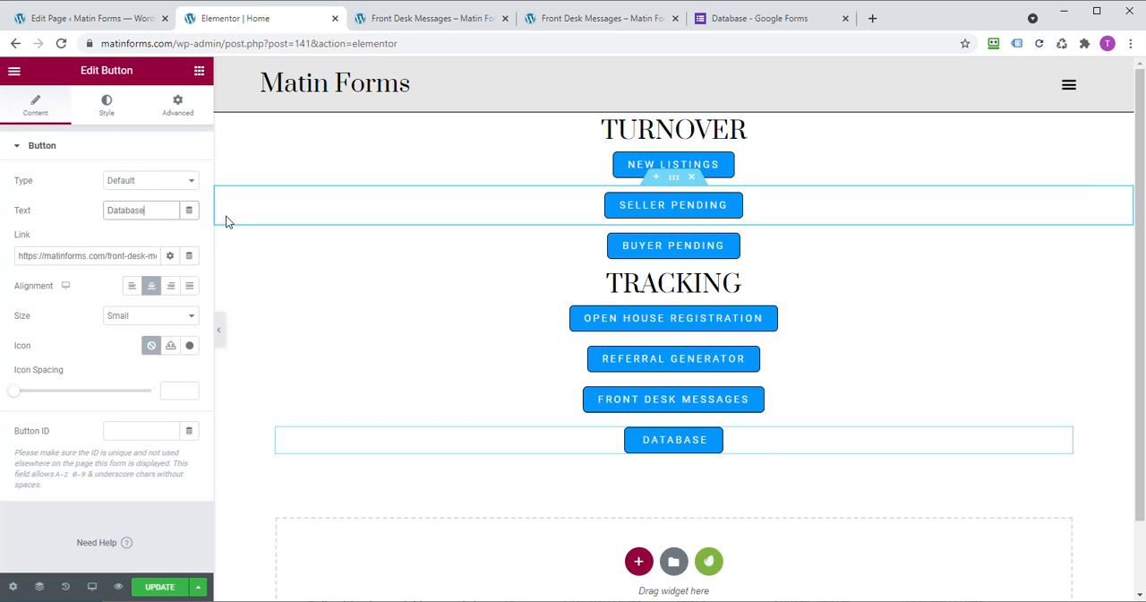
Step: Copy the published Database page's address and paste it as the Database button's link, replacing the front-desk-messages URL
click(109, 255)
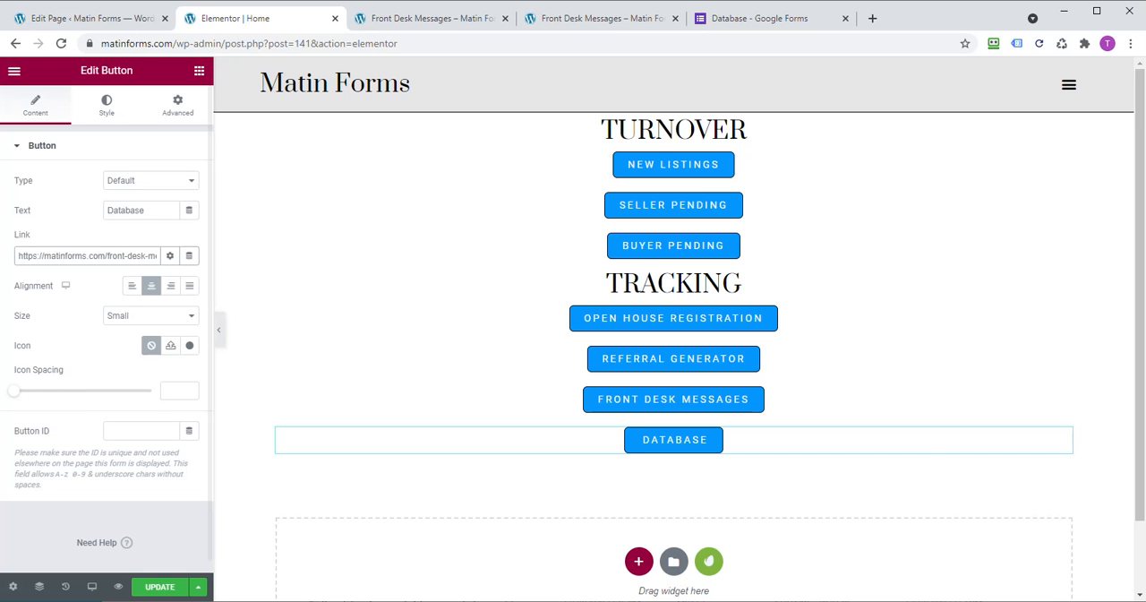
click(99, 20)
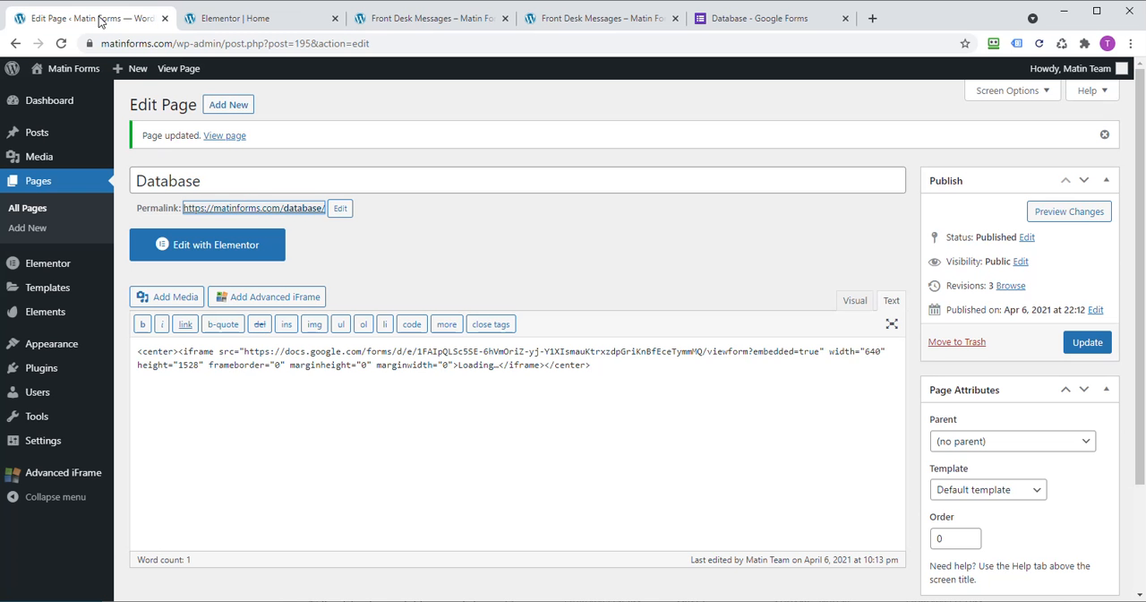
right_click(249, 216)
click(261, 222)
click(397, 24)
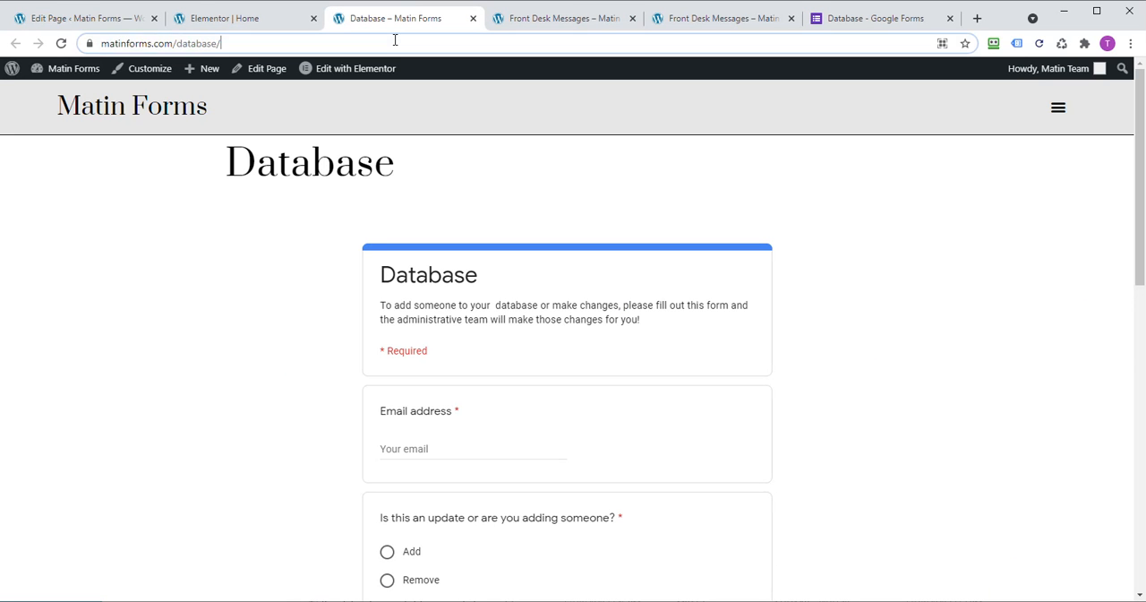
click(395, 39)
key(ctrl+c)
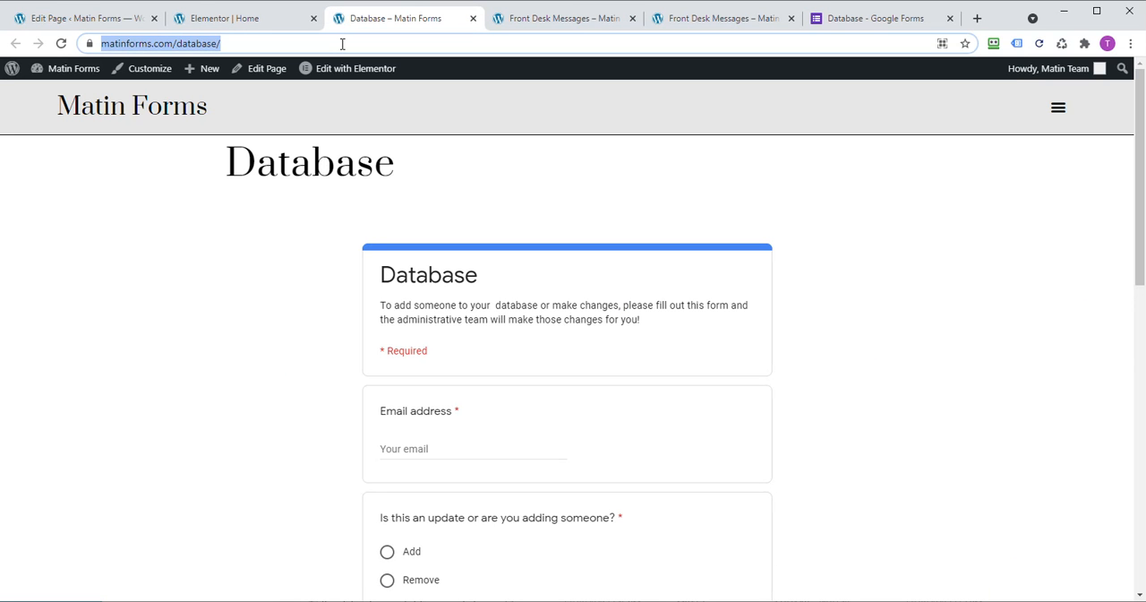
click(244, 16)
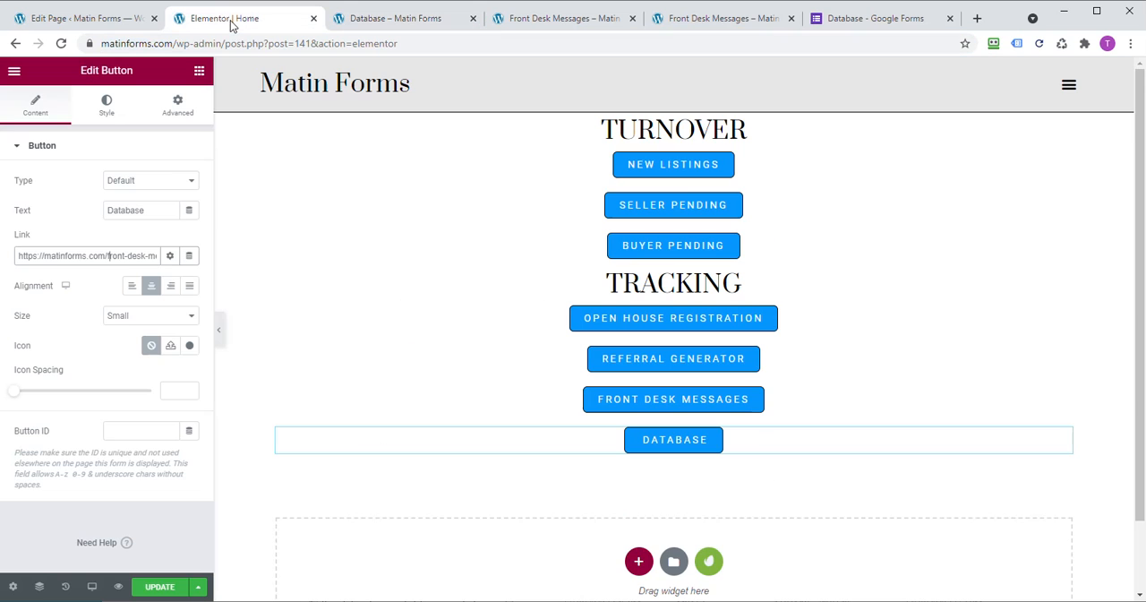
drag(106, 256, 79, 257)
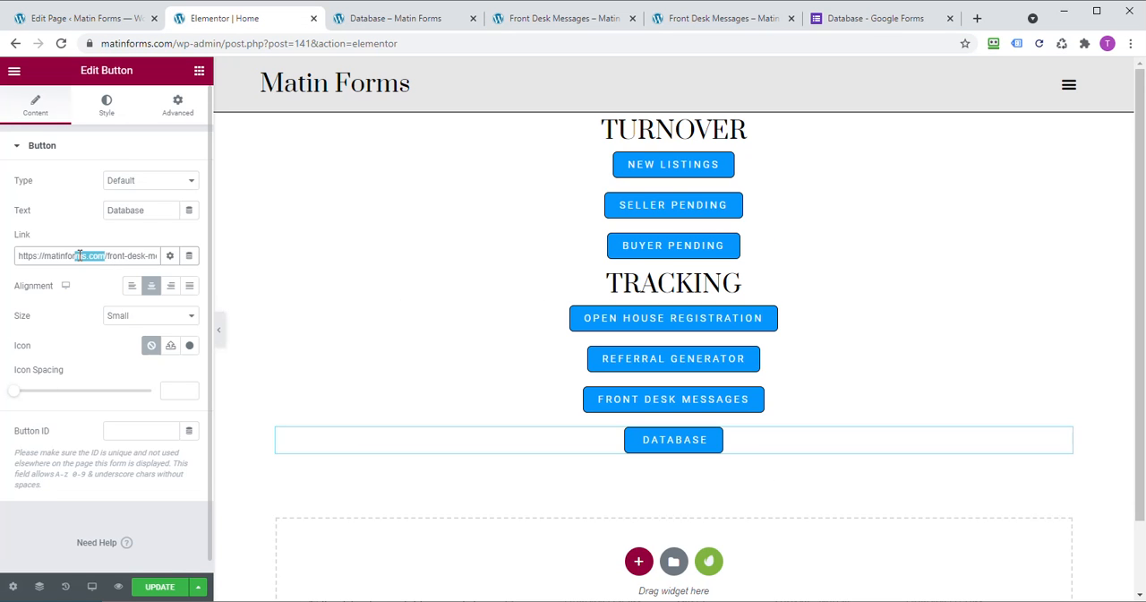
key(ctrl+a)
key(BackSpace)
key(ctrl+v)
Step: Link the Database button to the site's Database page by searching its link for "database", and update the home page
drag(147, 256, 11, 254)
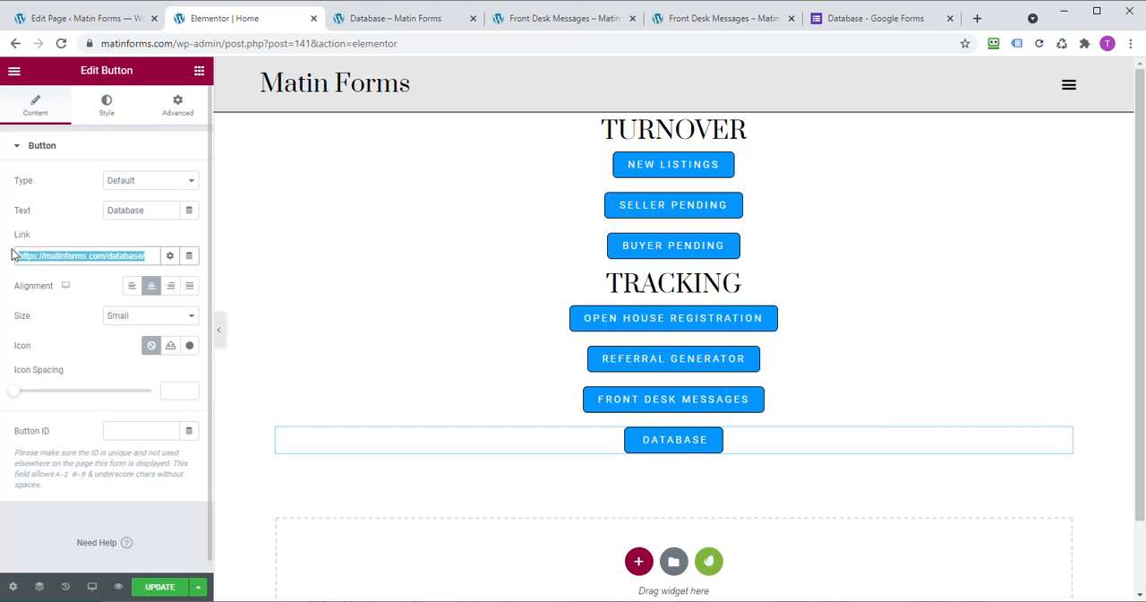
text(database)
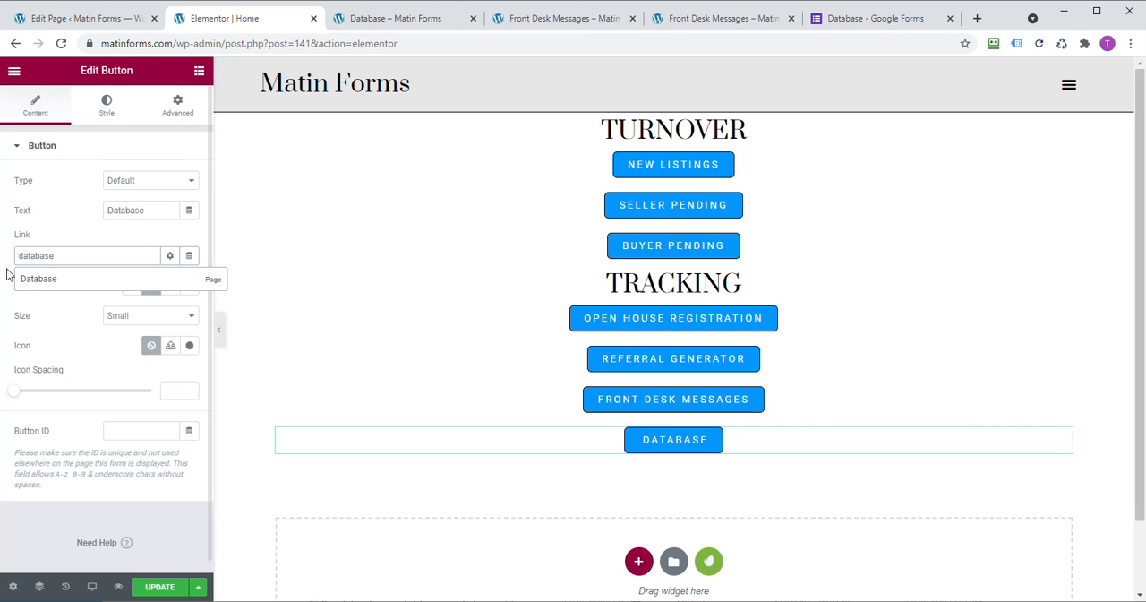
click(39, 280)
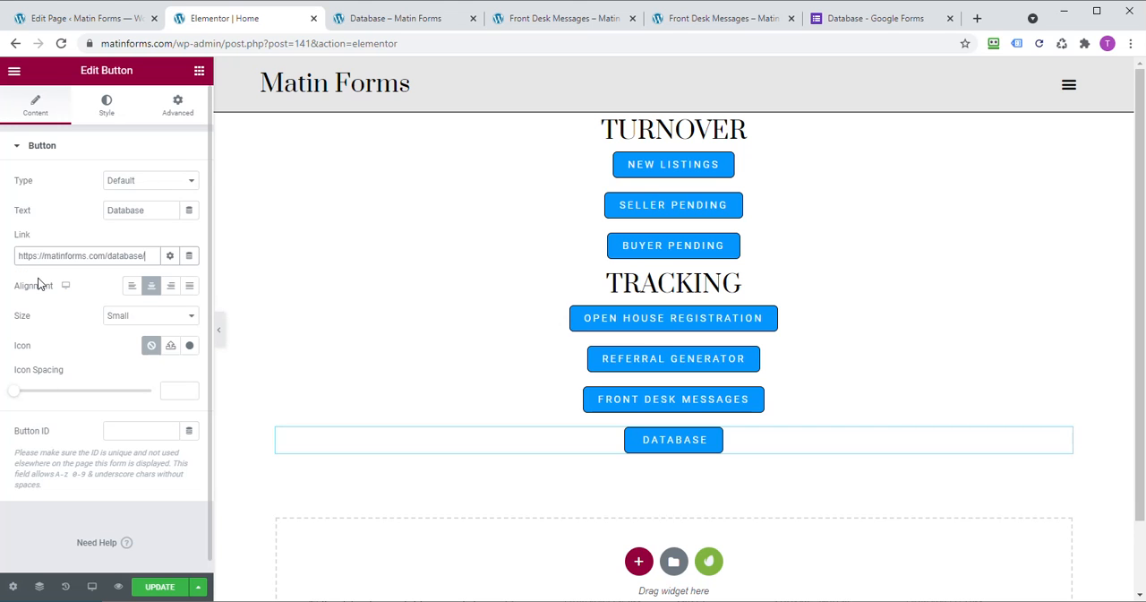
click(159, 588)
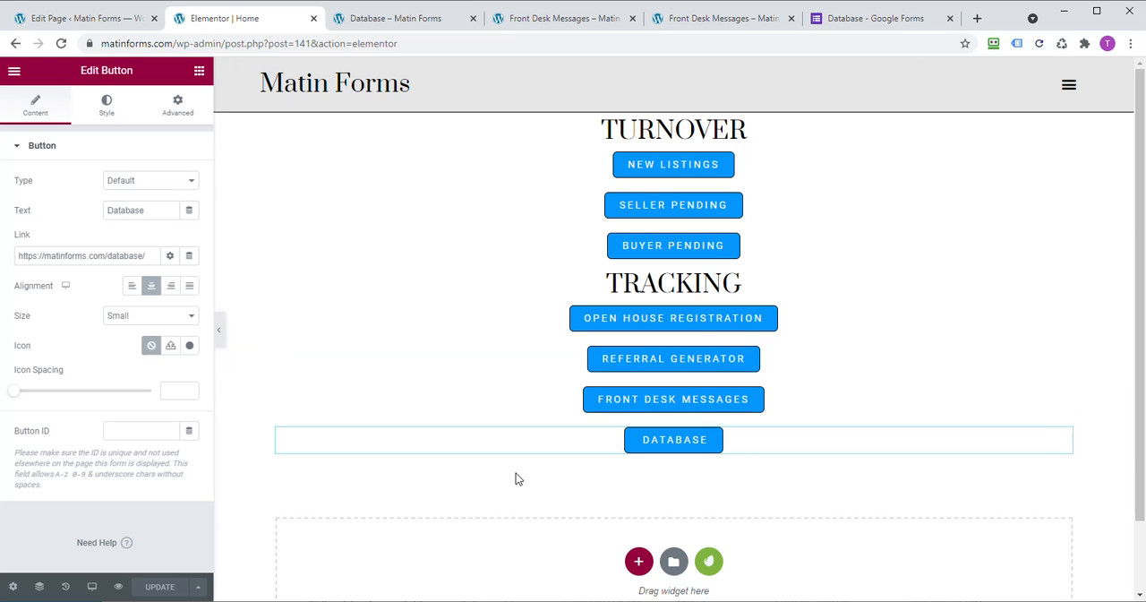
click(13, 72)
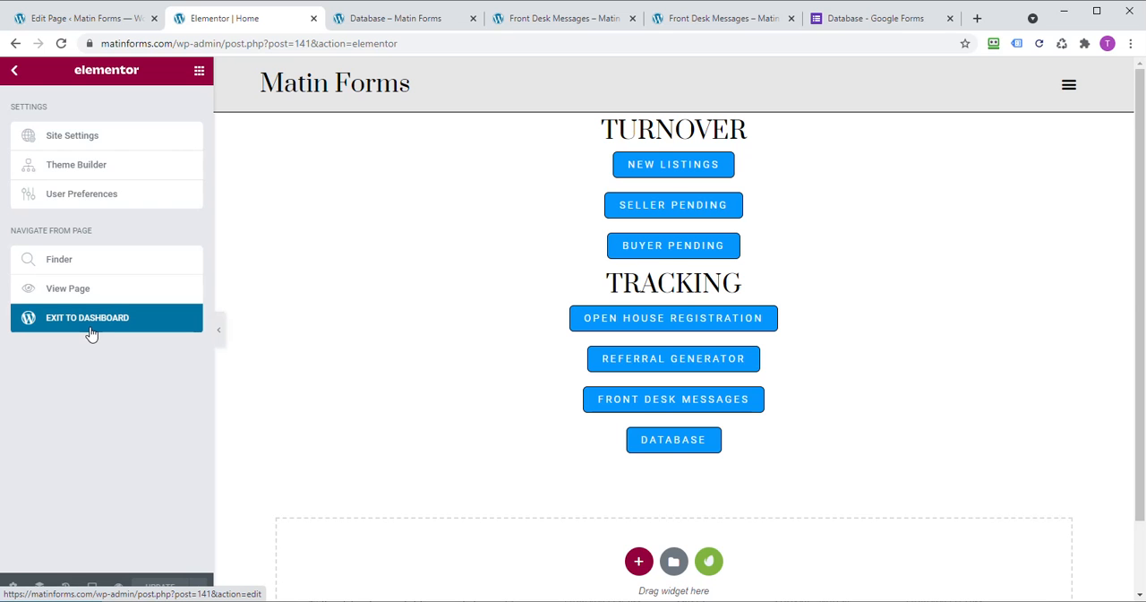